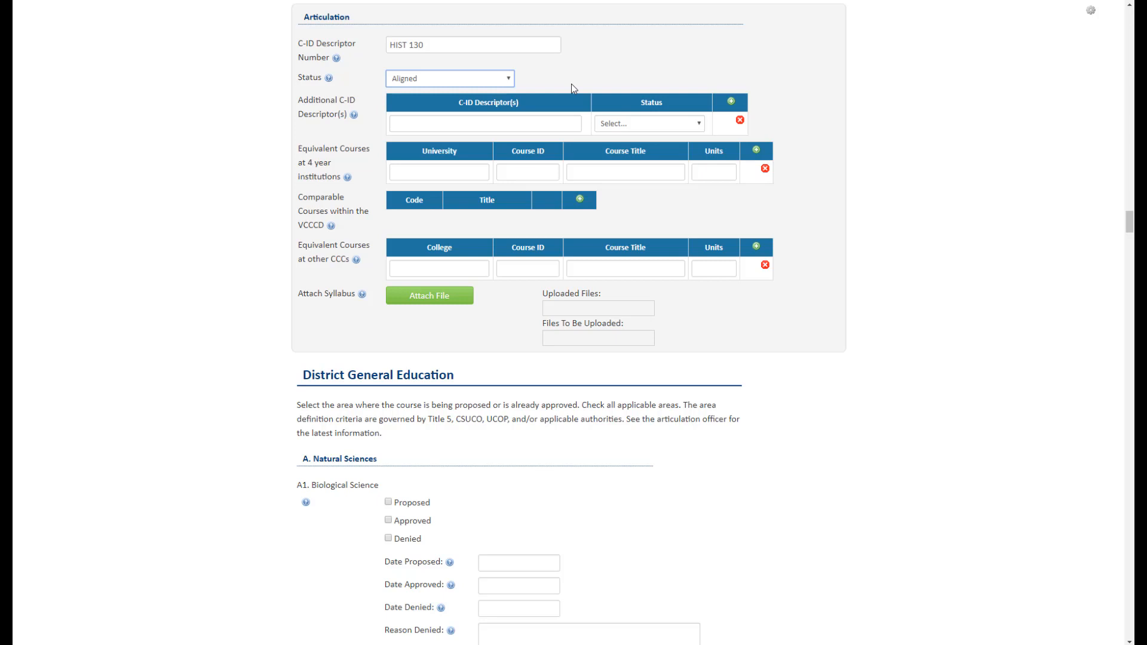
# Step: Start adding a comparable course within the VCCCD and choose History (HIST) as the subject
pyautogui.click(850, 145)
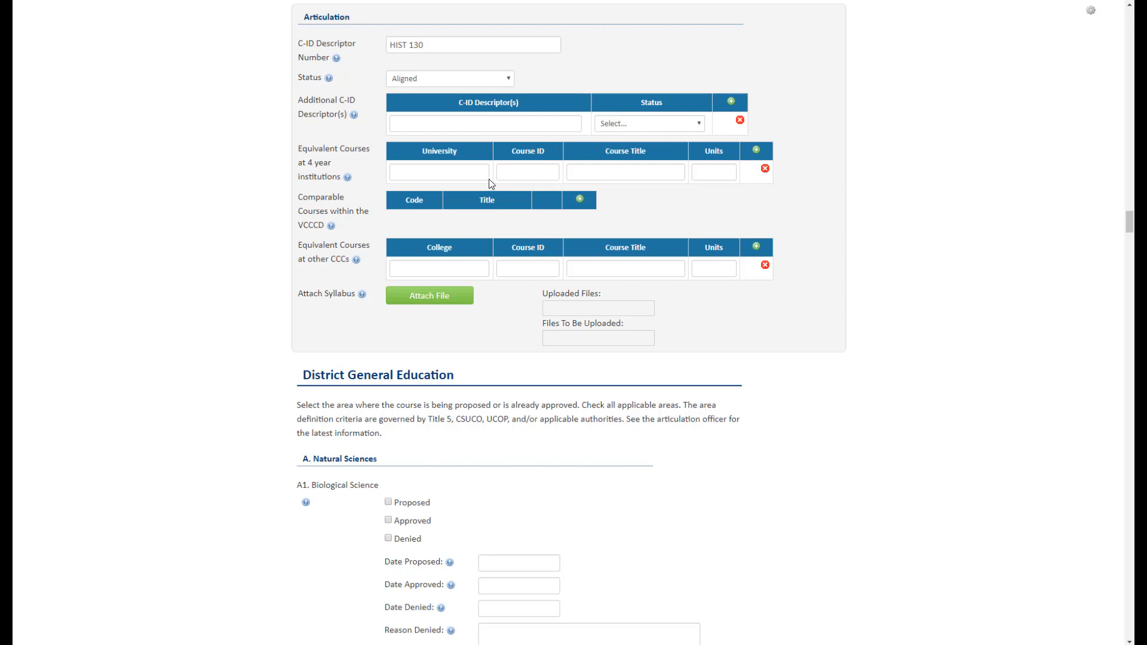
pyautogui.click(463, 174)
pyautogui.click(579, 201)
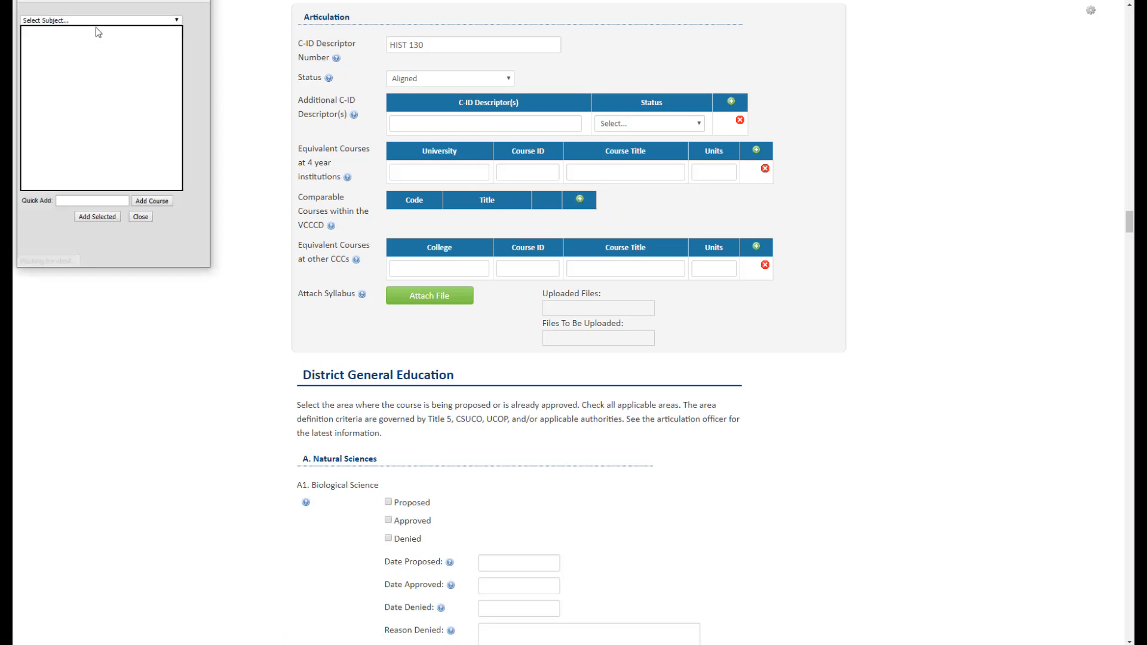
pyautogui.click(91, 22)
pyautogui.scroll(-20, 90, 108)
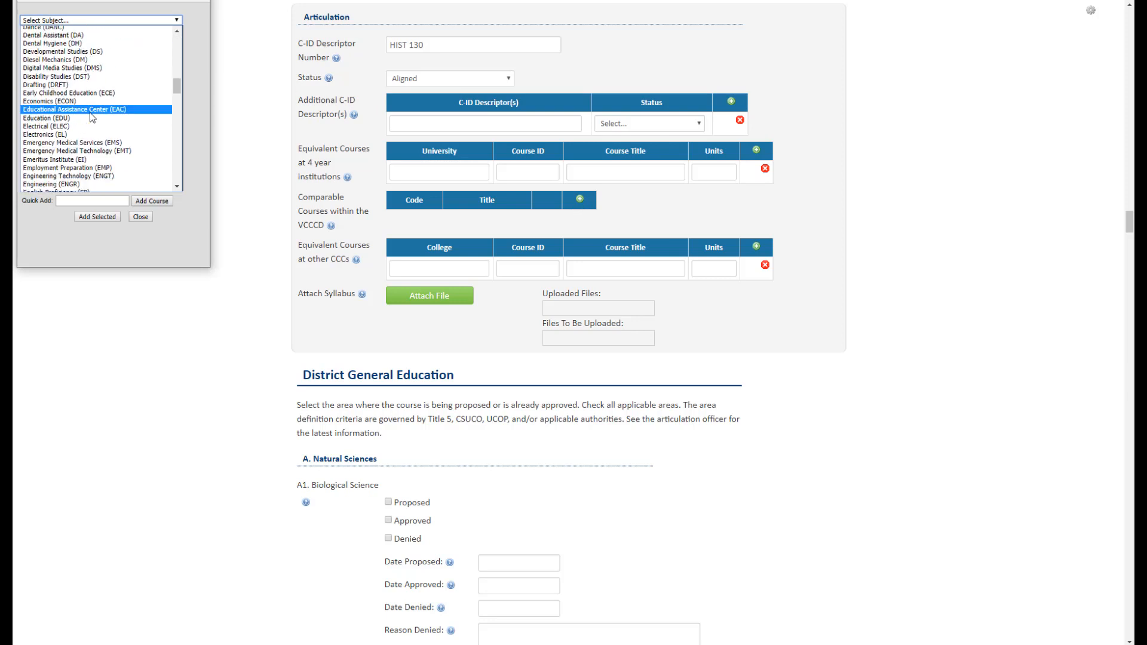
pyautogui.scroll(-5, 91, 116)
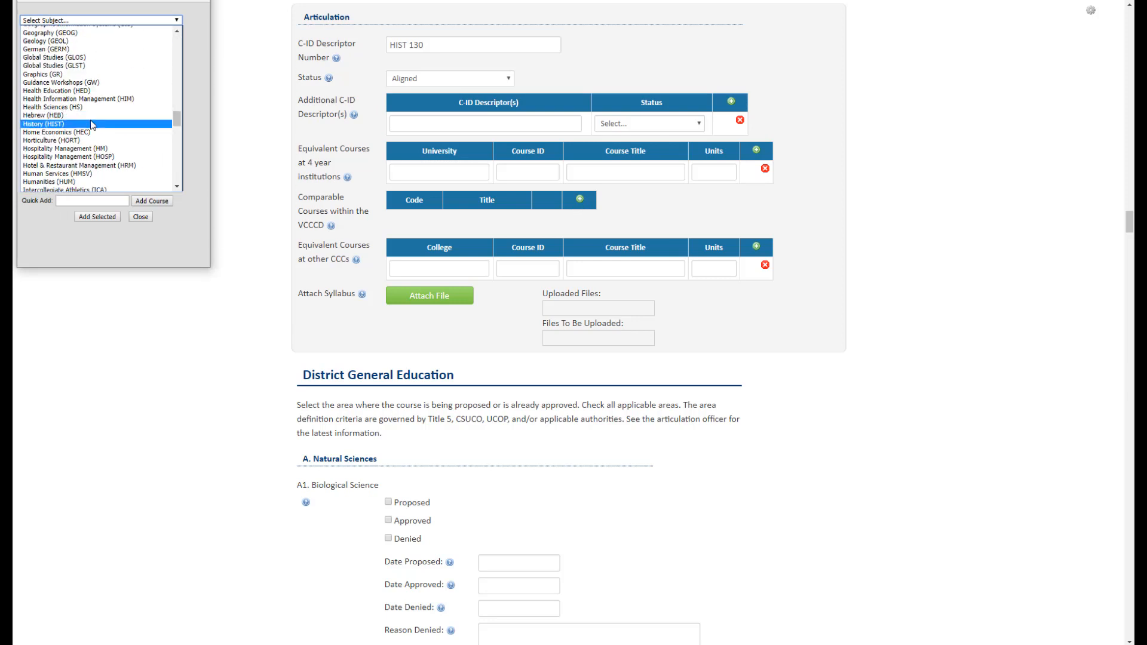
pyautogui.click(96, 119)
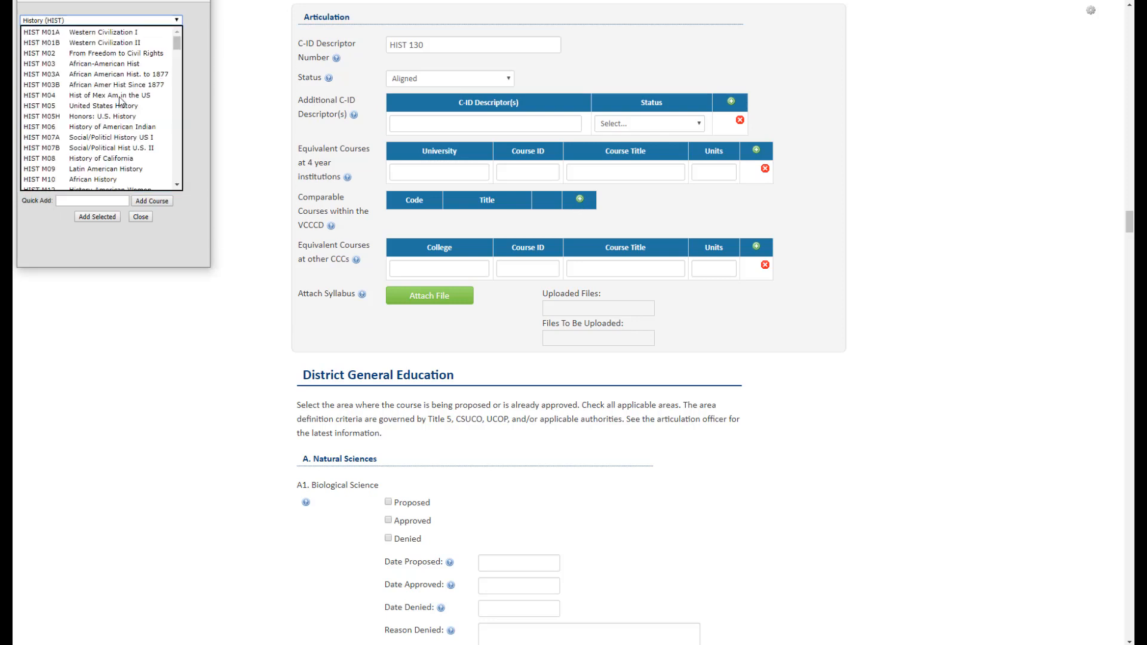
# Step: Add HIST M130 U.S. History to 1877 to the comparable courses within the VCCCD
pyautogui.scroll(-2, 122, 101)
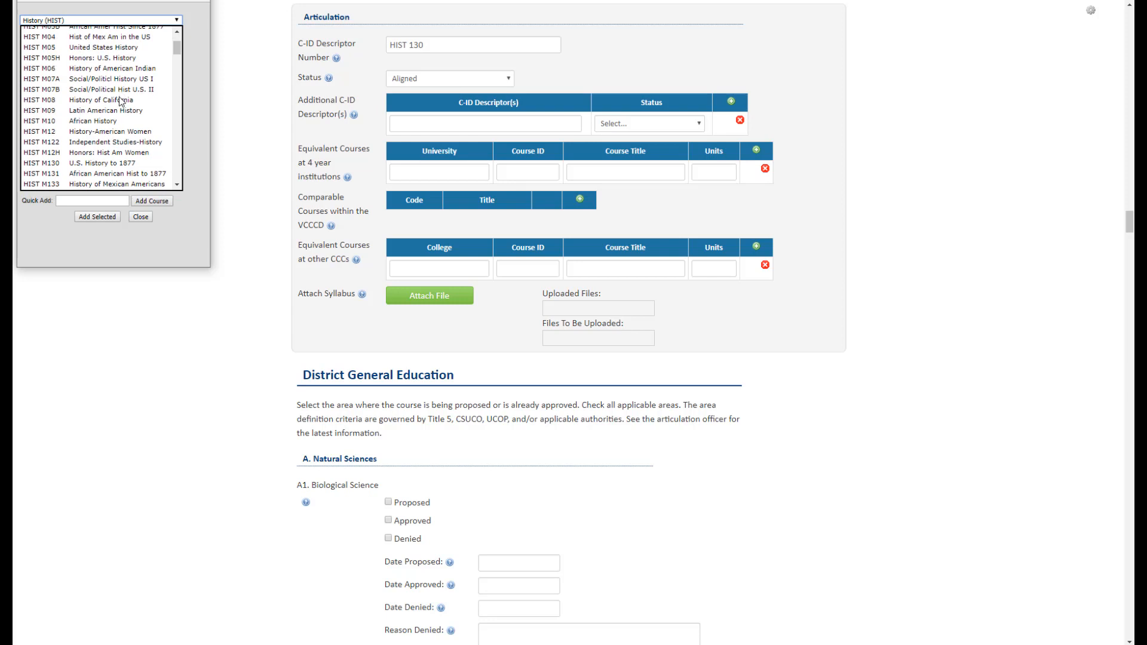
pyautogui.scroll(-2, 122, 102)
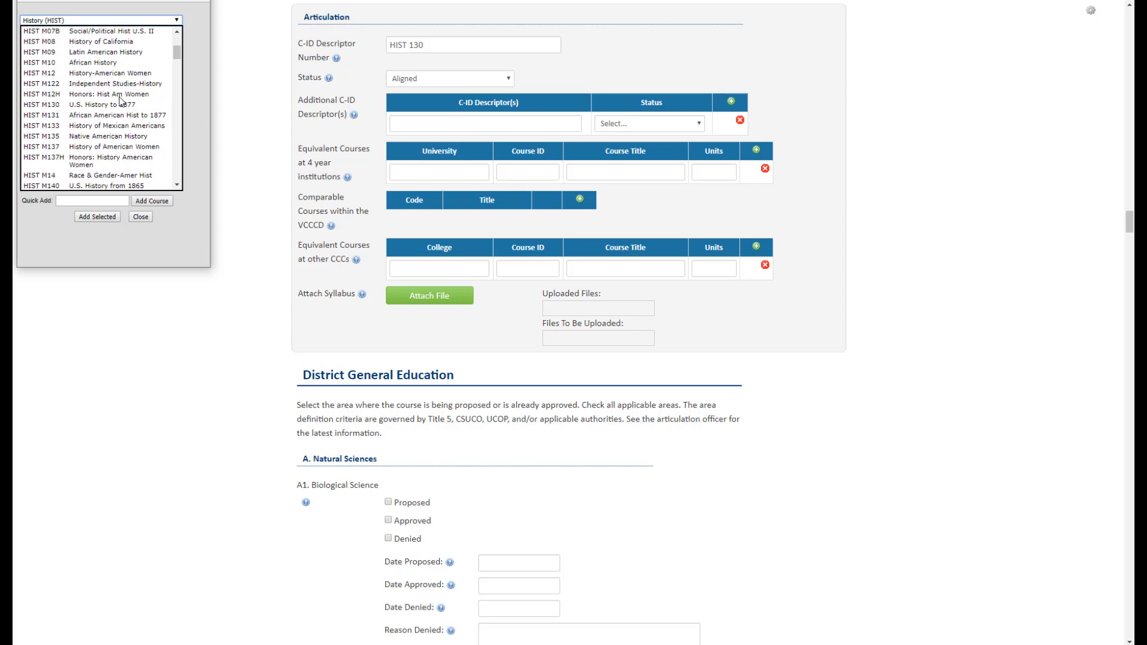
pyautogui.click(114, 106)
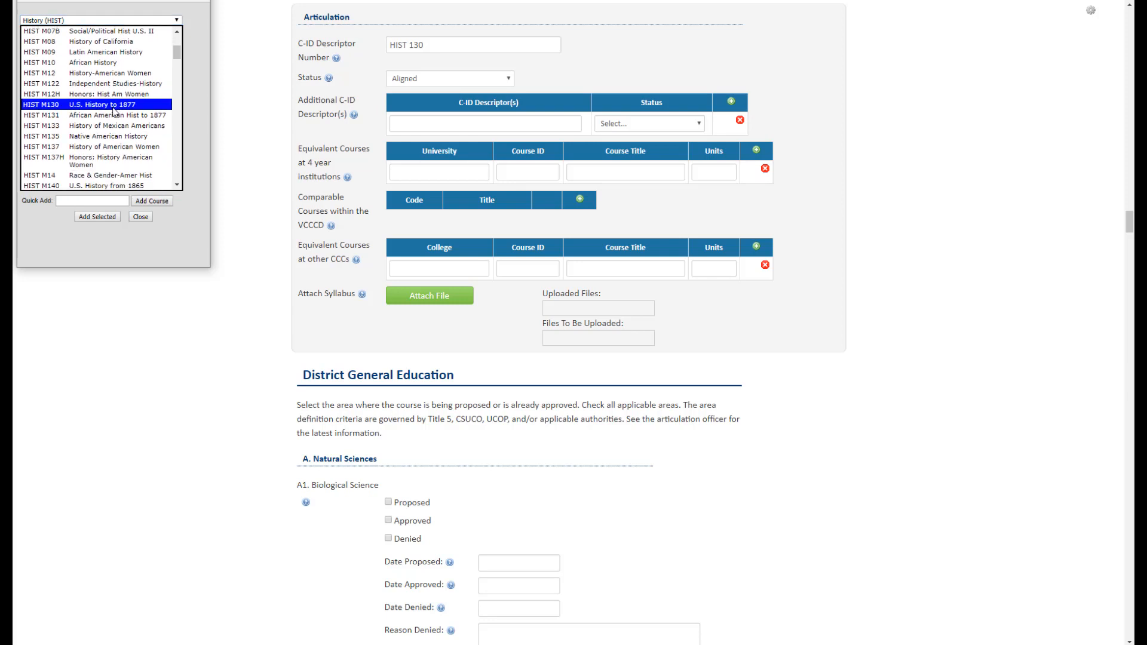
pyautogui.click(107, 219)
# Step: Add HIST R130H Honors: History of the U.S. I to the comparable VCCCD courses and close the course picker
pyautogui.scroll(-5, 140, 150)
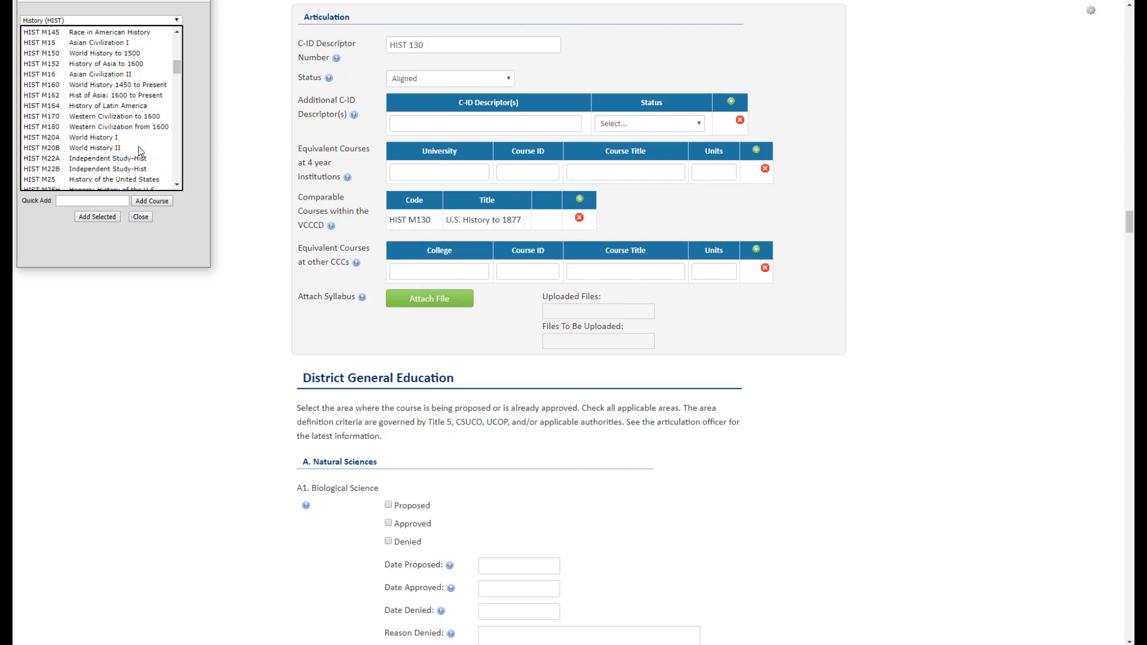
pyautogui.scroll(-10, 140, 150)
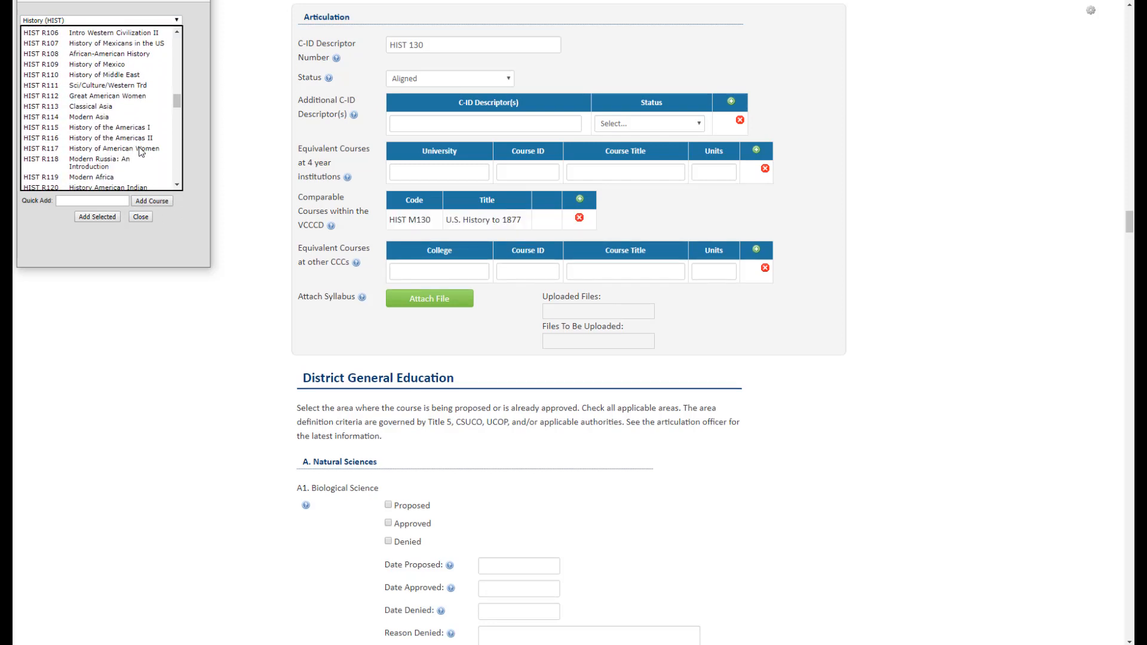
pyautogui.scroll(-4, 140, 150)
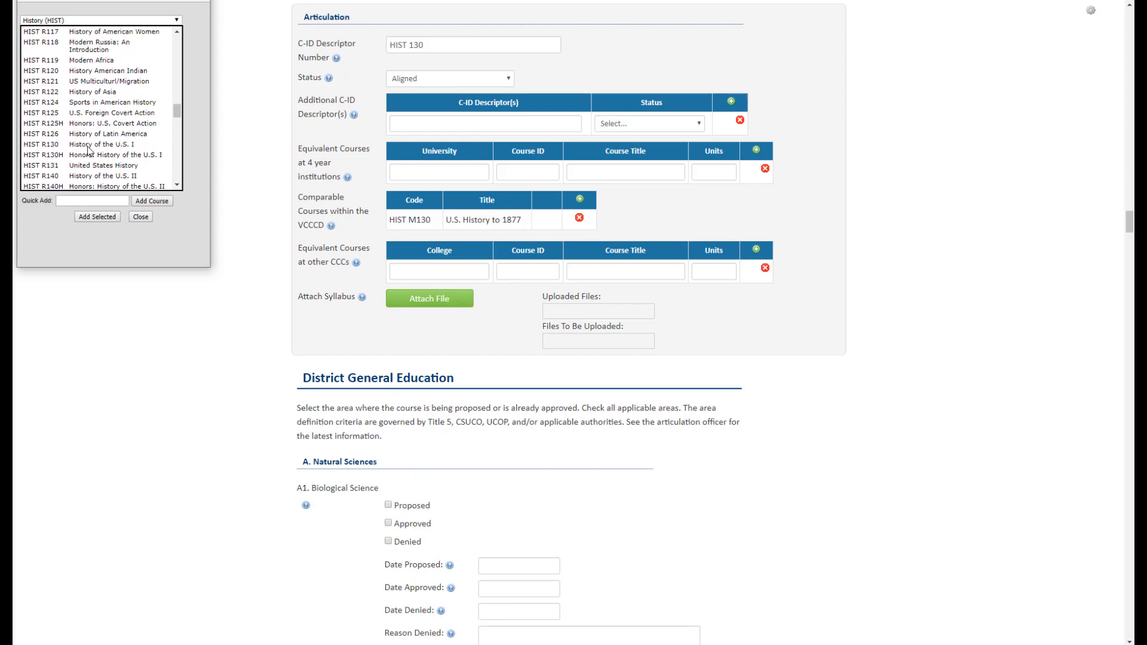
pyautogui.click(89, 155)
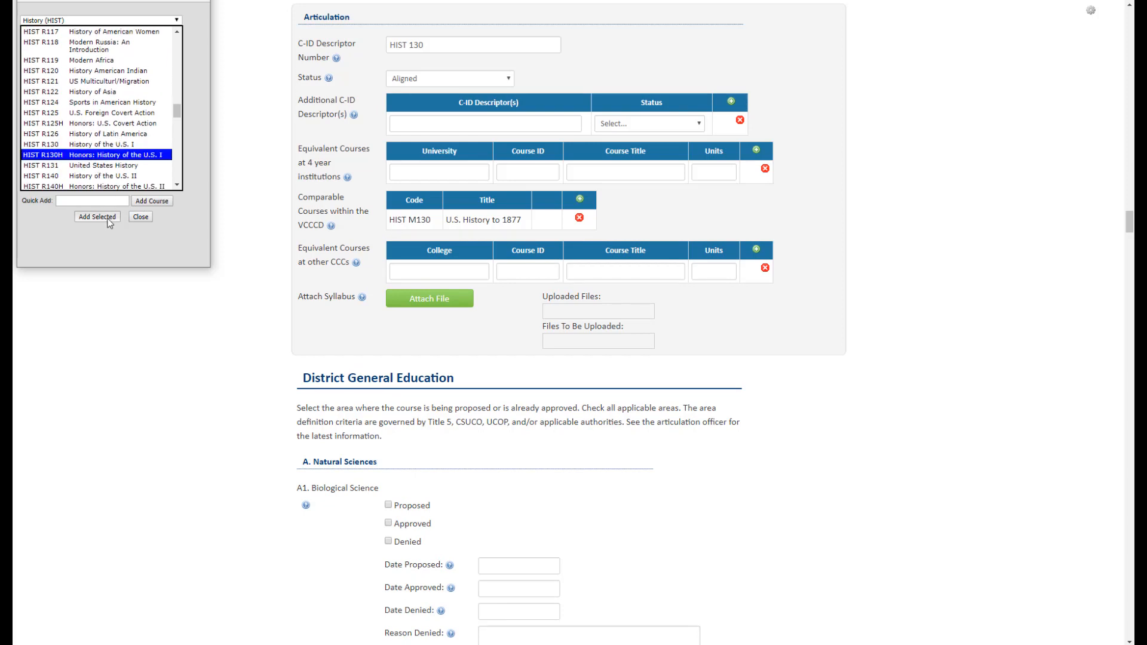
pyautogui.click(109, 220)
pyautogui.click(140, 216)
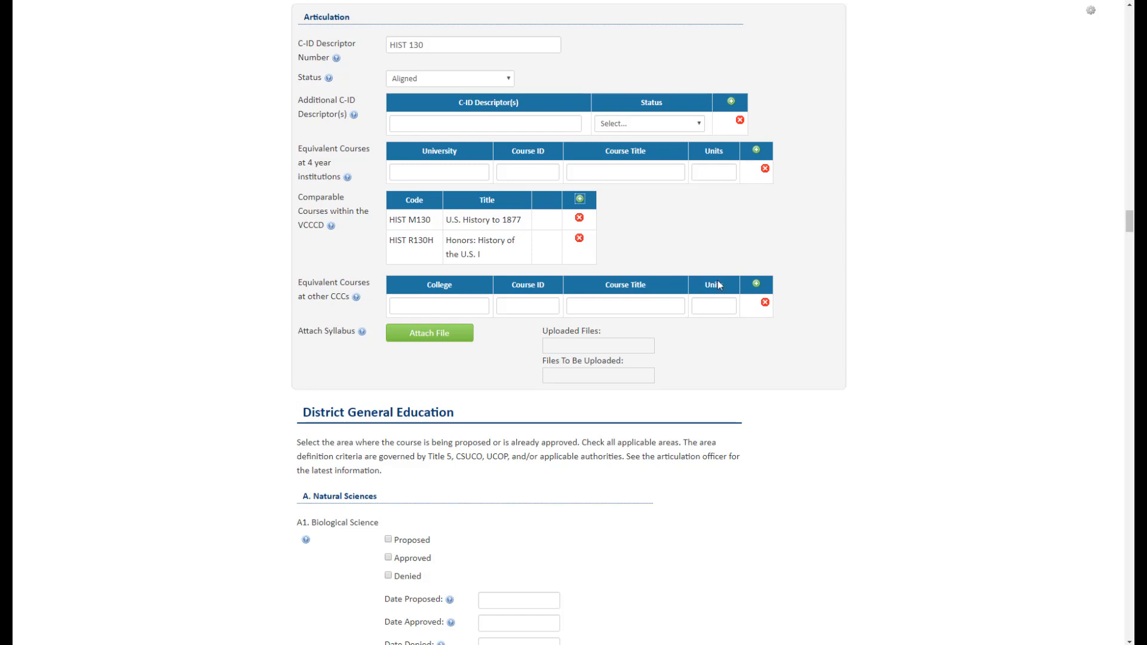
pyautogui.click(511, 305)
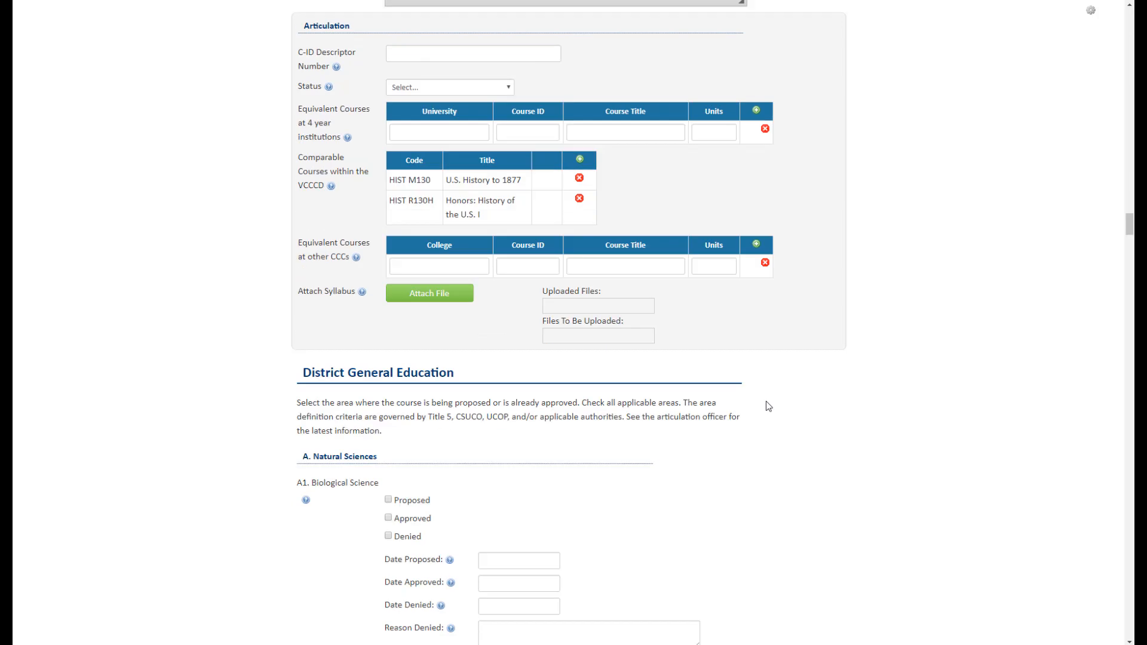
# Step: Mark B1 American History/Institutions as Proposed for District General Education
pyautogui.scroll(-3, 767, 405)
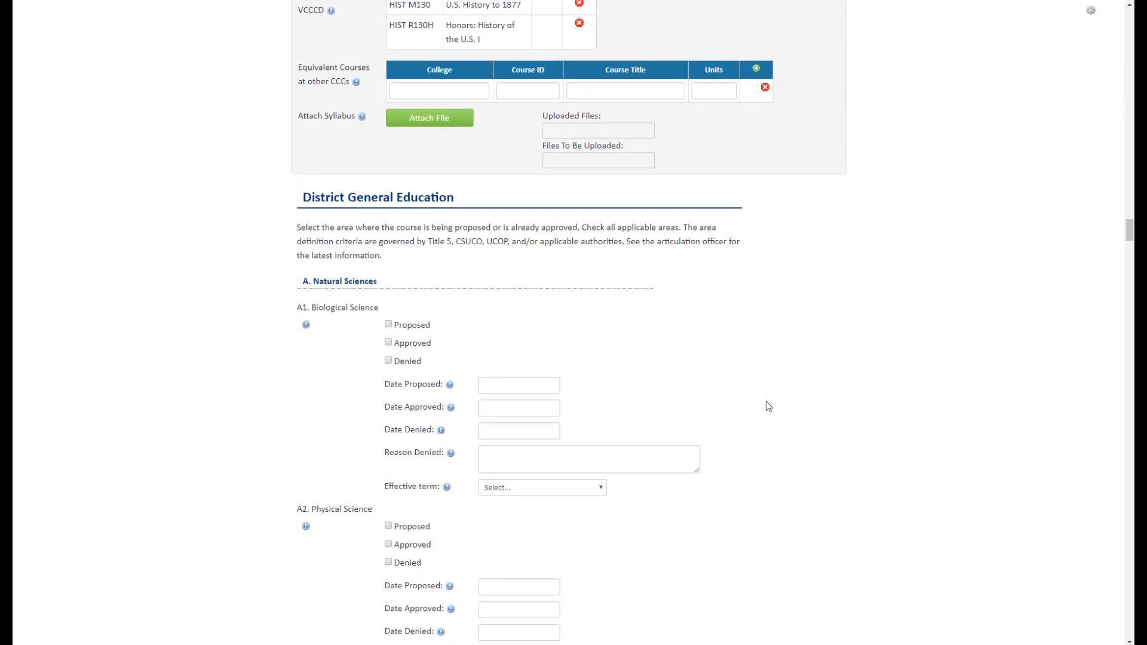
pyautogui.scroll(-1, 767, 405)
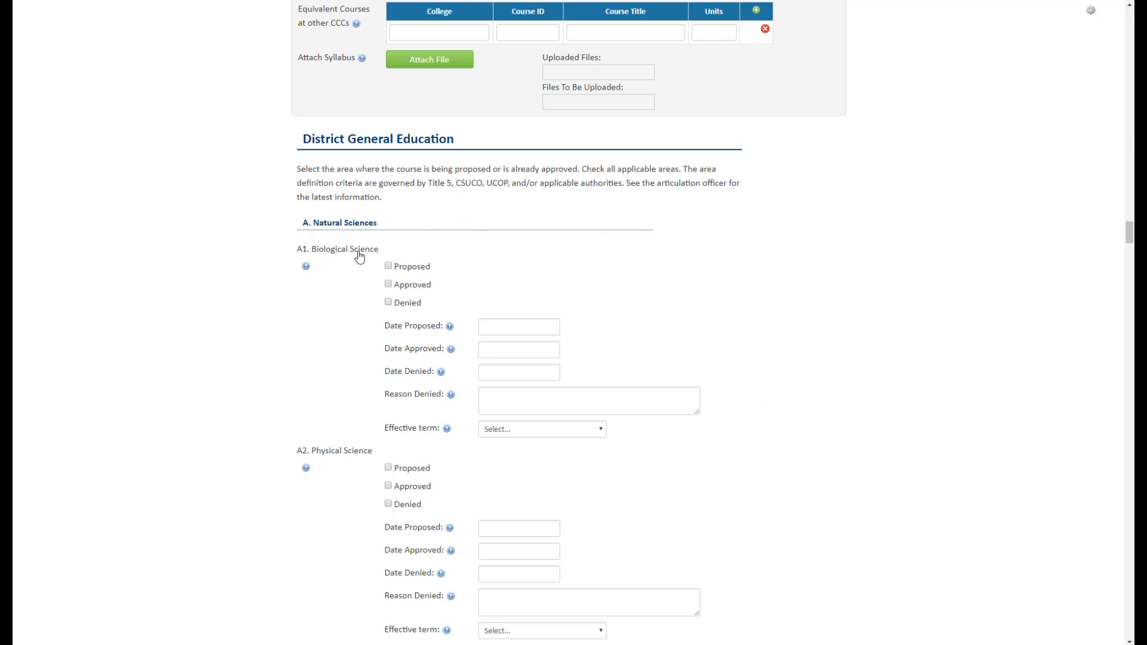
pyautogui.scroll(-4, 433, 272)
pyautogui.scroll(-3, 438, 275)
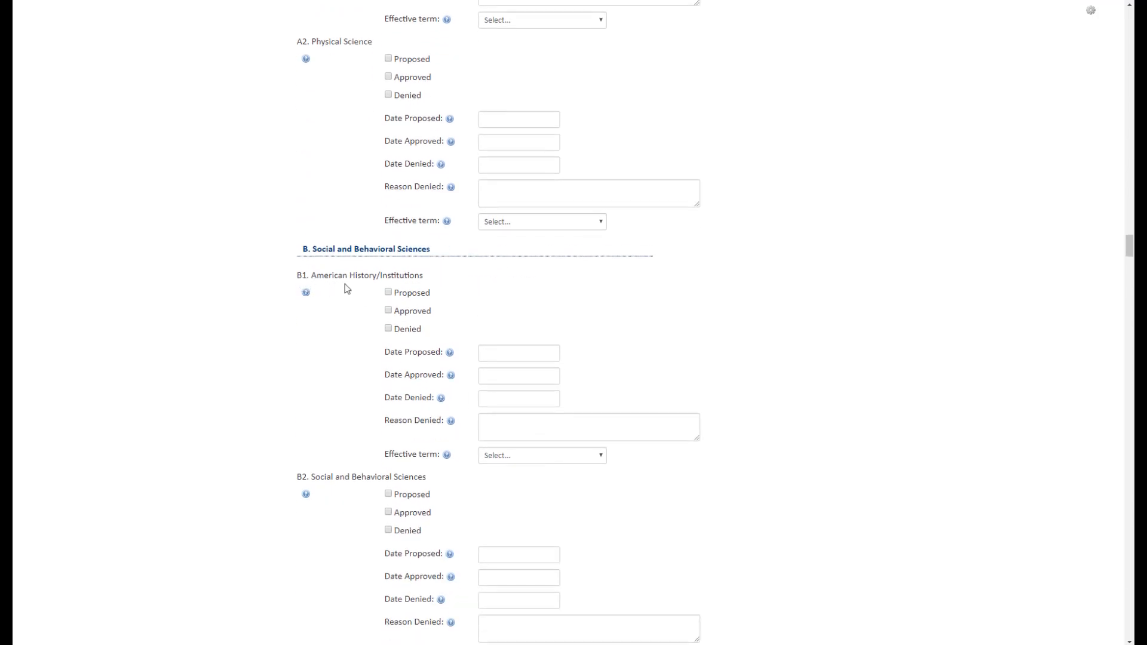
pyautogui.click(389, 293)
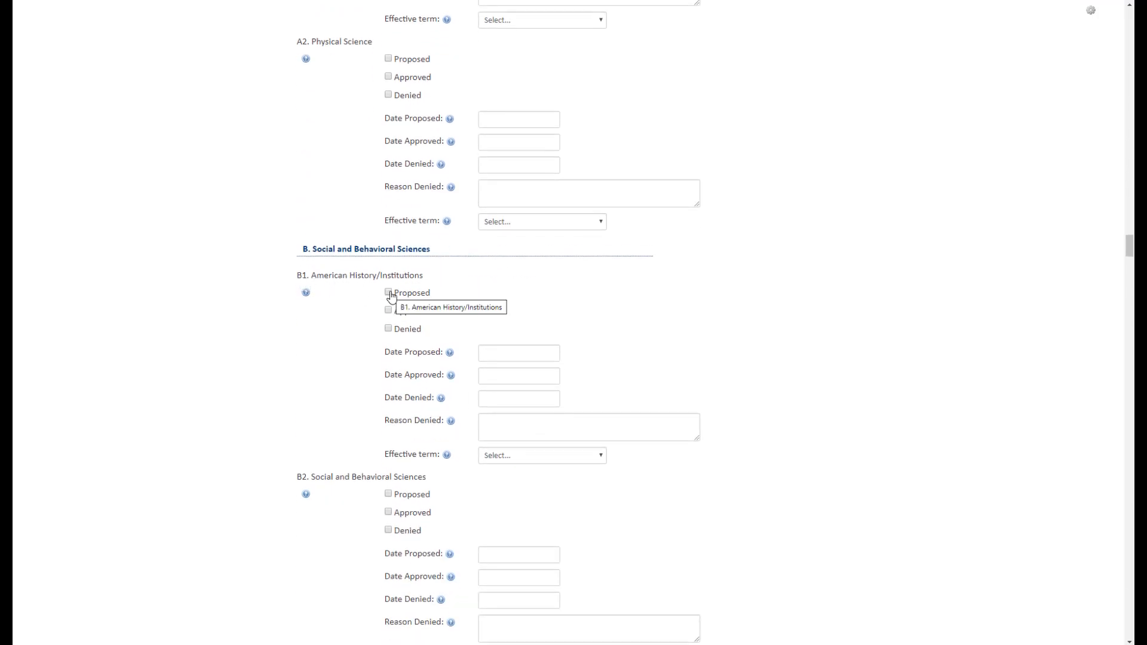
# Step: Set the course as CSU transferable with the option Yes
pyautogui.scroll(-10, 810, 328)
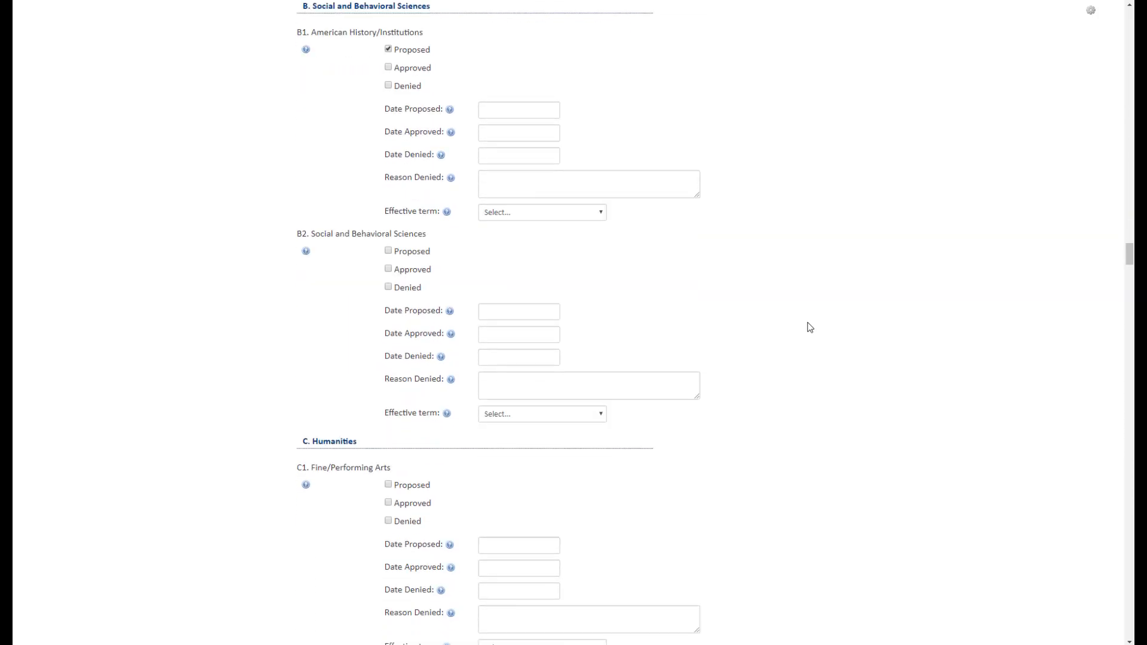
pyautogui.scroll(-13, 812, 332)
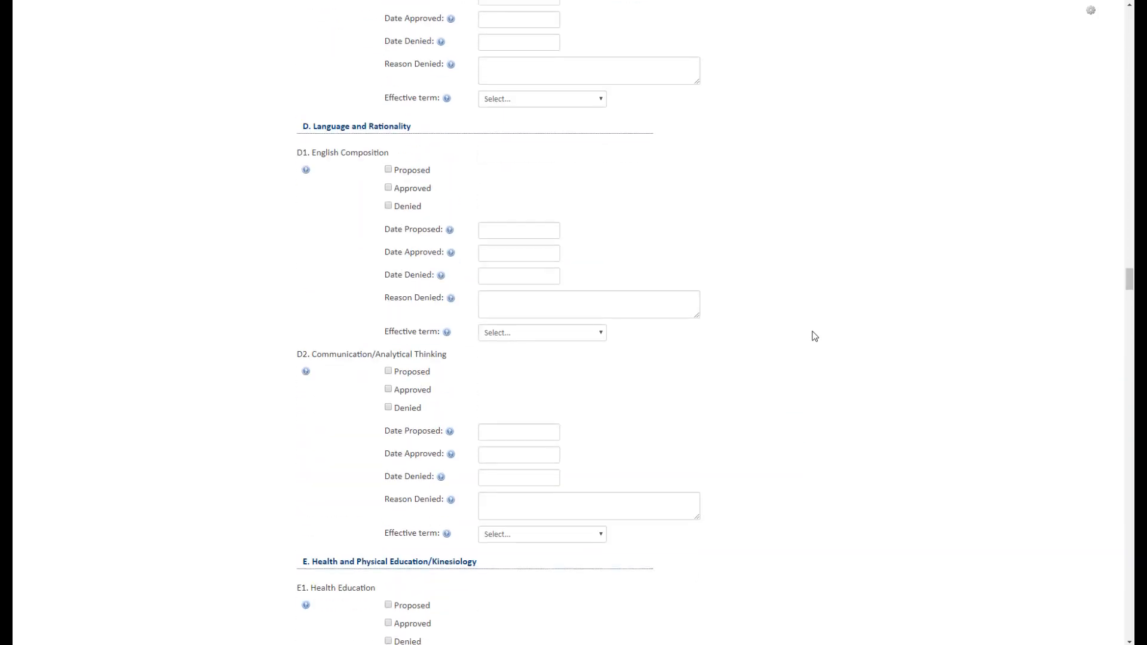
pyautogui.scroll(-9, 815, 336)
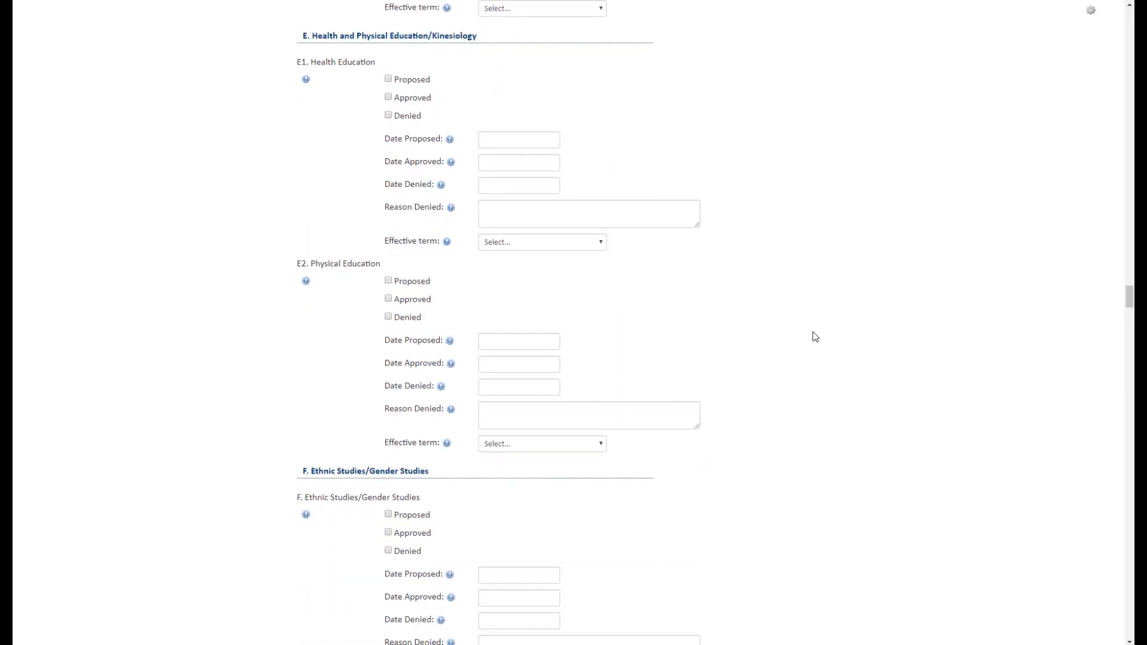
pyautogui.scroll(-2, 816, 336)
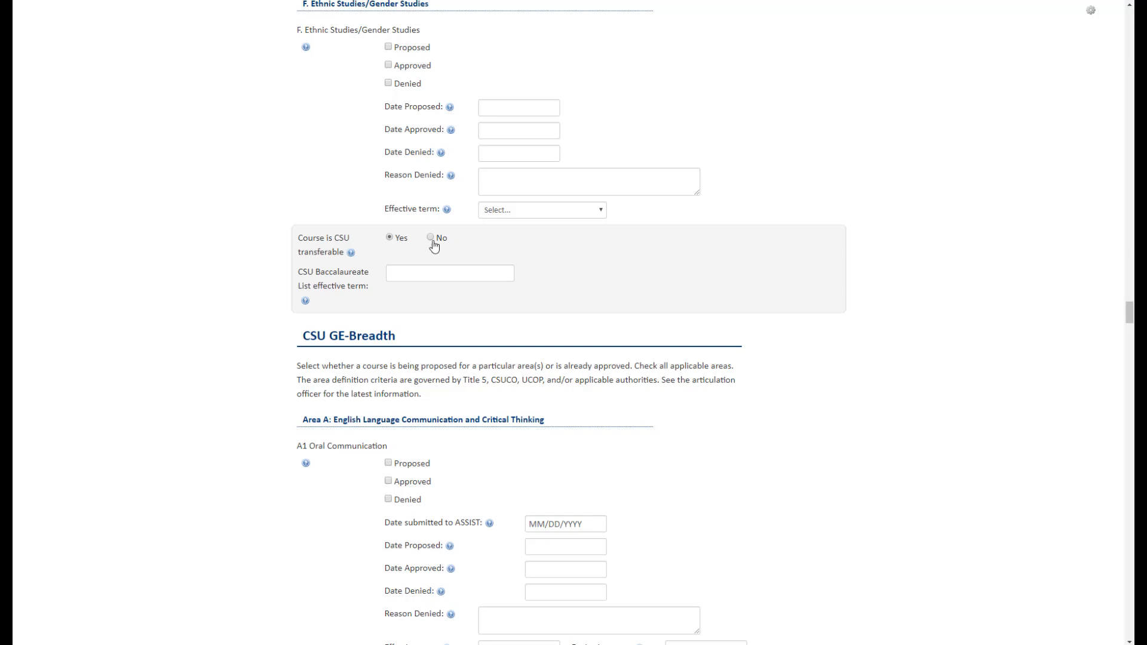
pyautogui.click(400, 242)
pyautogui.click(920, 338)
# Step: Mark D Social Sciences as Proposed under Area D of the CSU GE-Breadth section
pyautogui.scroll(-3, 922, 341)
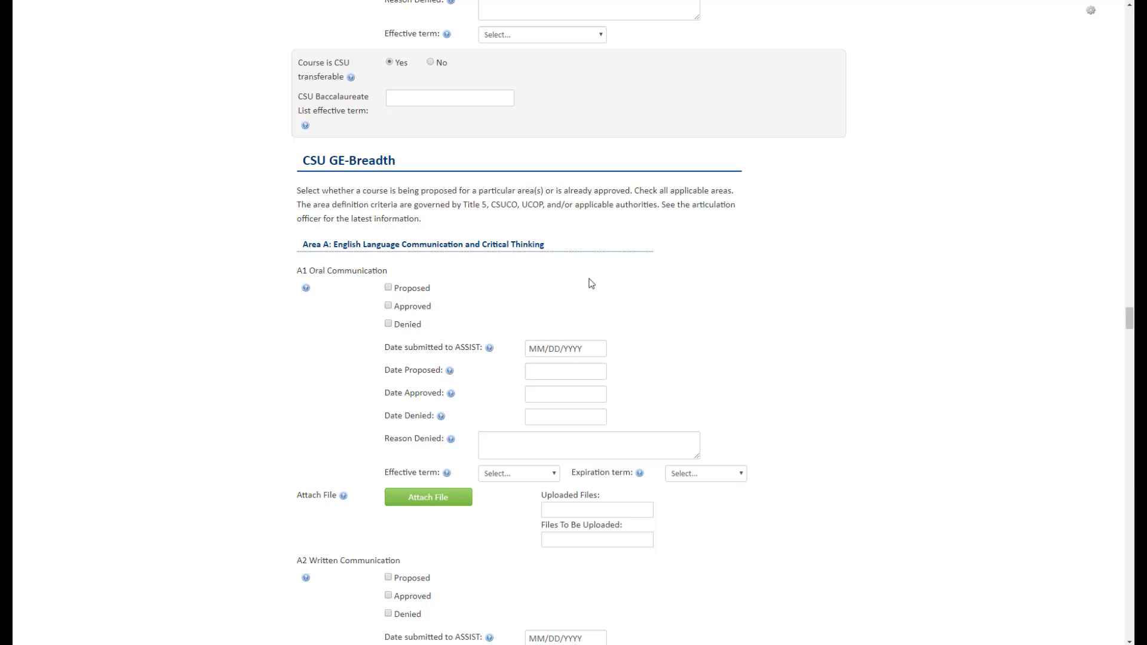
pyautogui.scroll(-3, 591, 283)
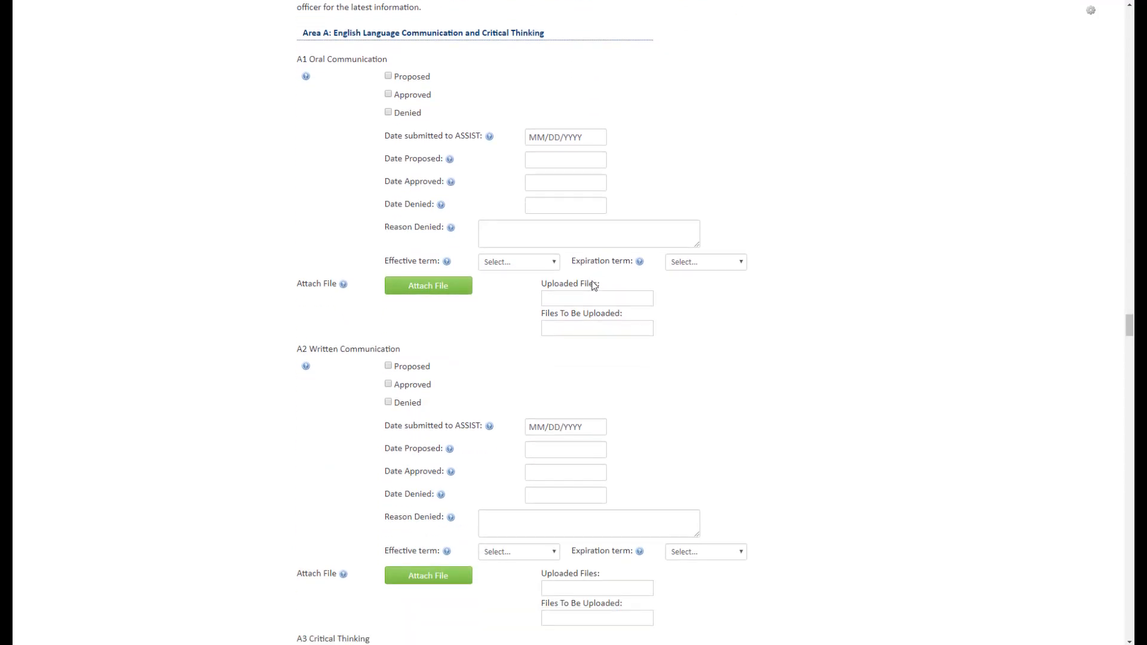
pyautogui.scroll(-10, 594, 286)
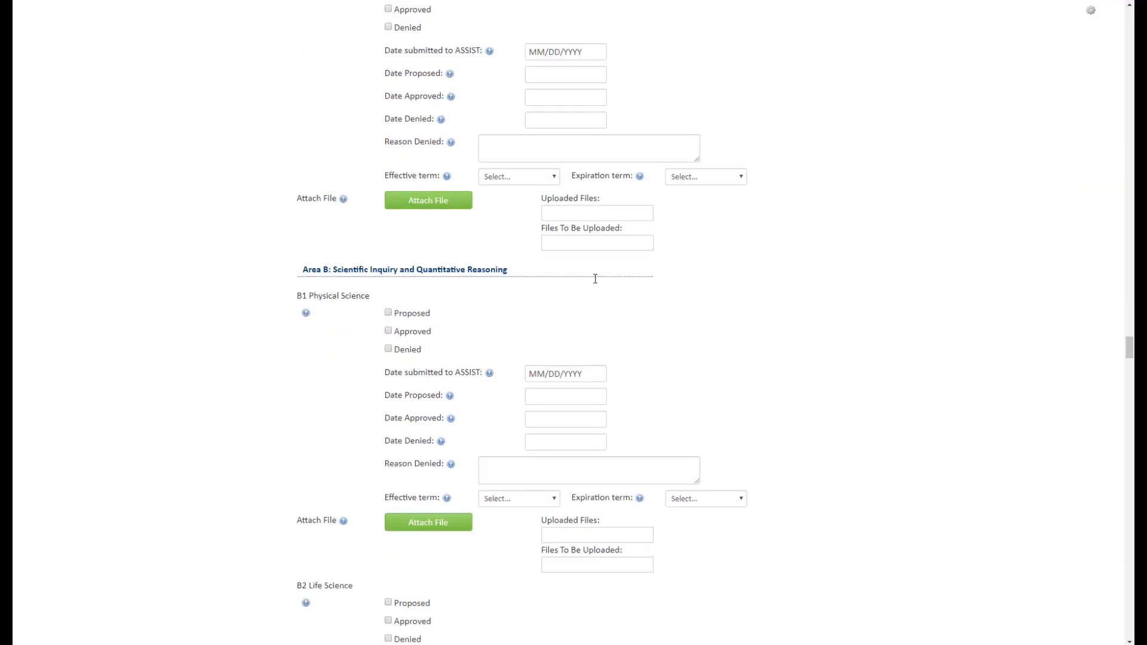
pyautogui.scroll(-5, 595, 279)
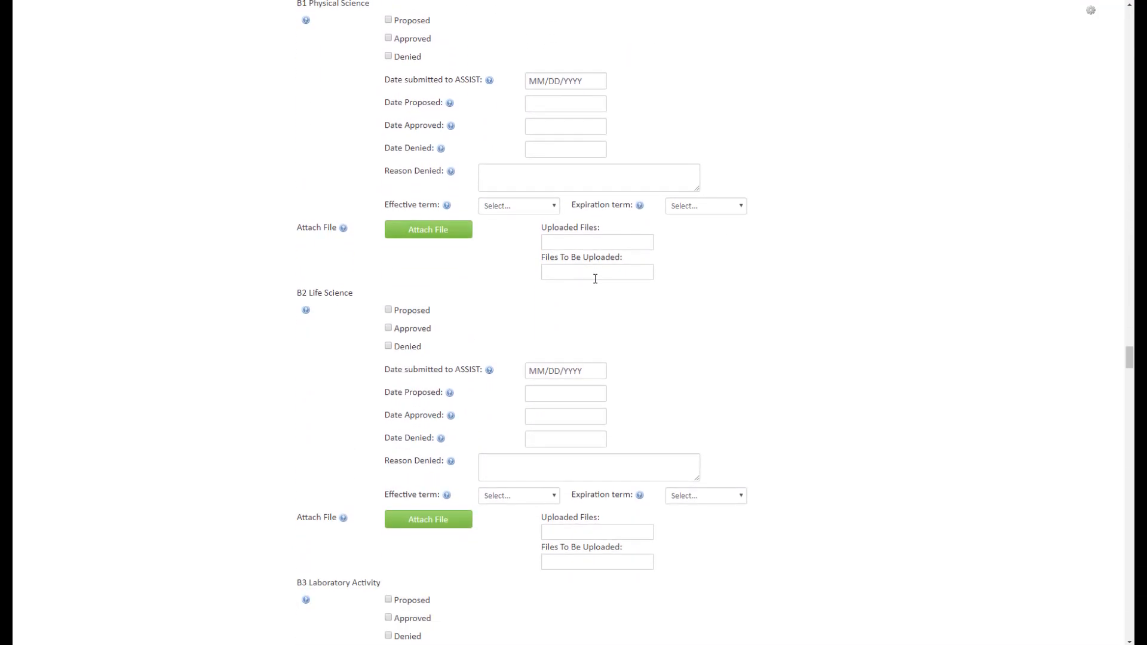
pyautogui.scroll(-13, 594, 279)
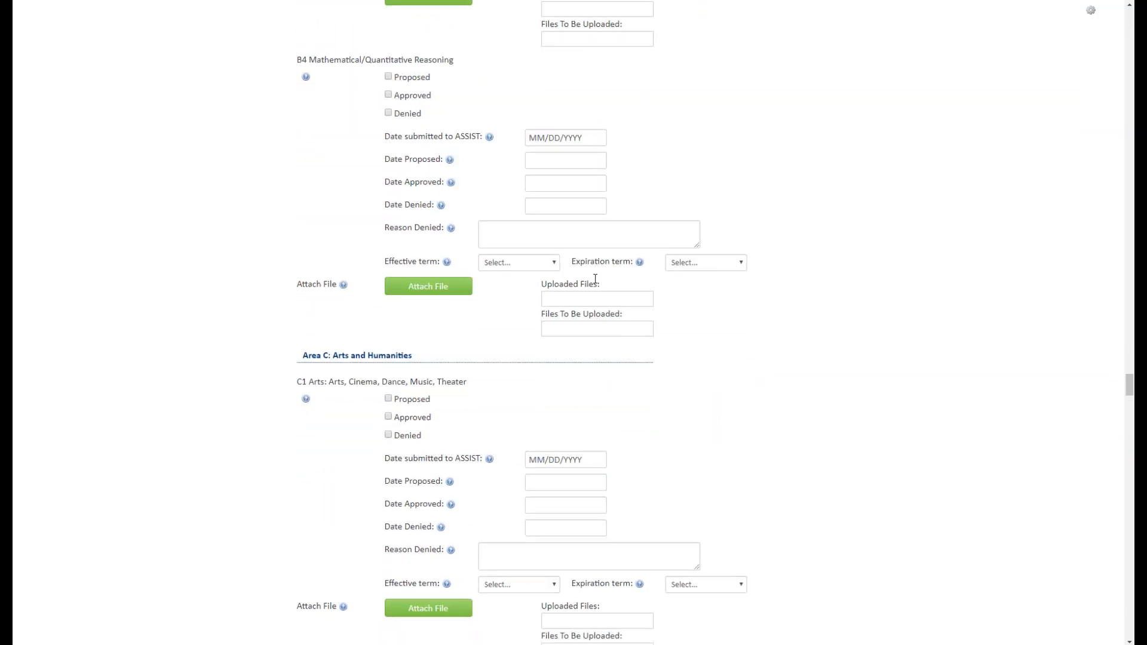
pyautogui.scroll(-12, 594, 279)
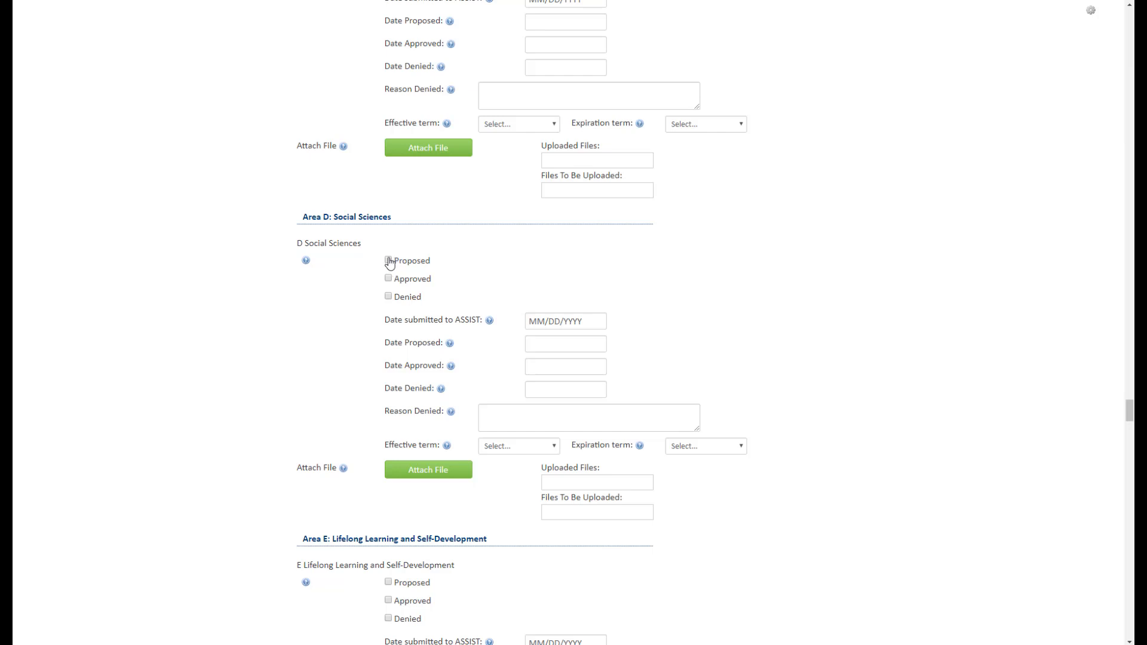
pyautogui.click(389, 260)
# Step: Mark US-1: Historical development of American Institutions and Ideals as Proposed for the CSU graduation requirement
pyautogui.scroll(-9, 824, 359)
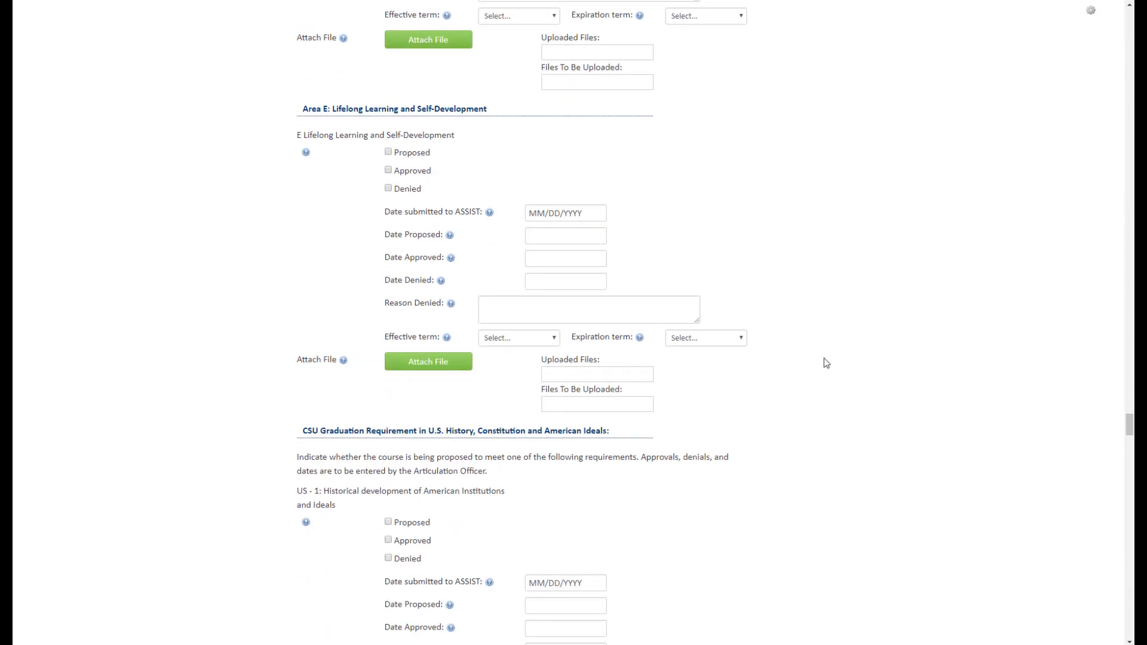
pyautogui.scroll(-2, 824, 357)
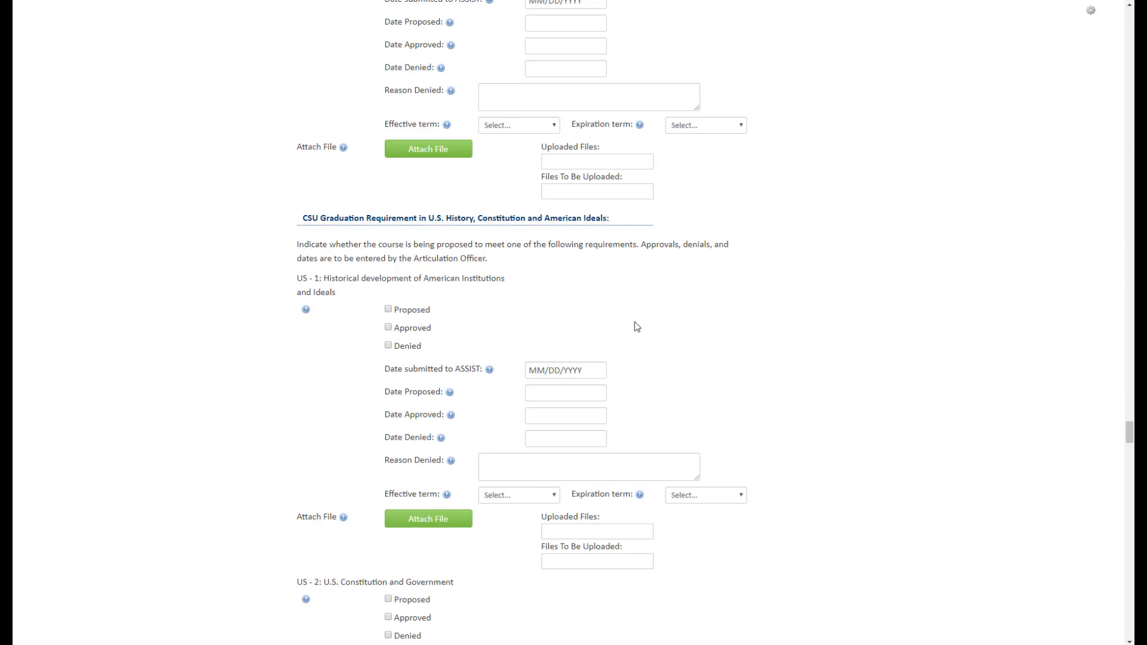
pyautogui.scroll(-1, 636, 327)
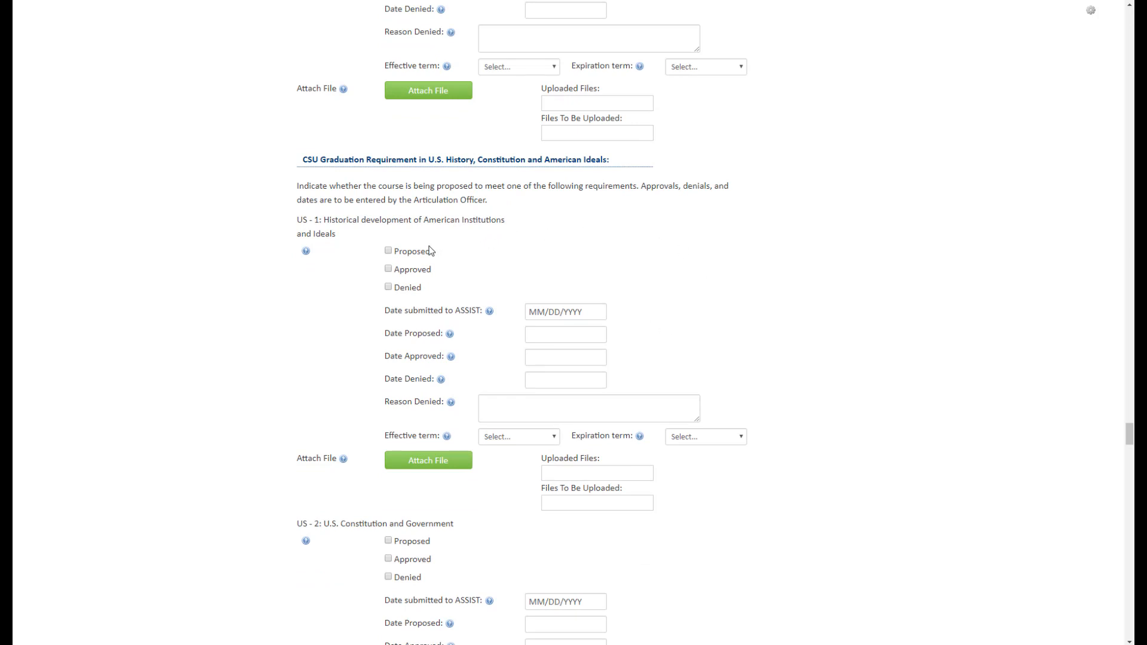
pyautogui.click(404, 256)
# Step: Mark the course as Proposed for the UC Transfer Course Agreement (UC TCA)
pyautogui.scroll(-6, 786, 336)
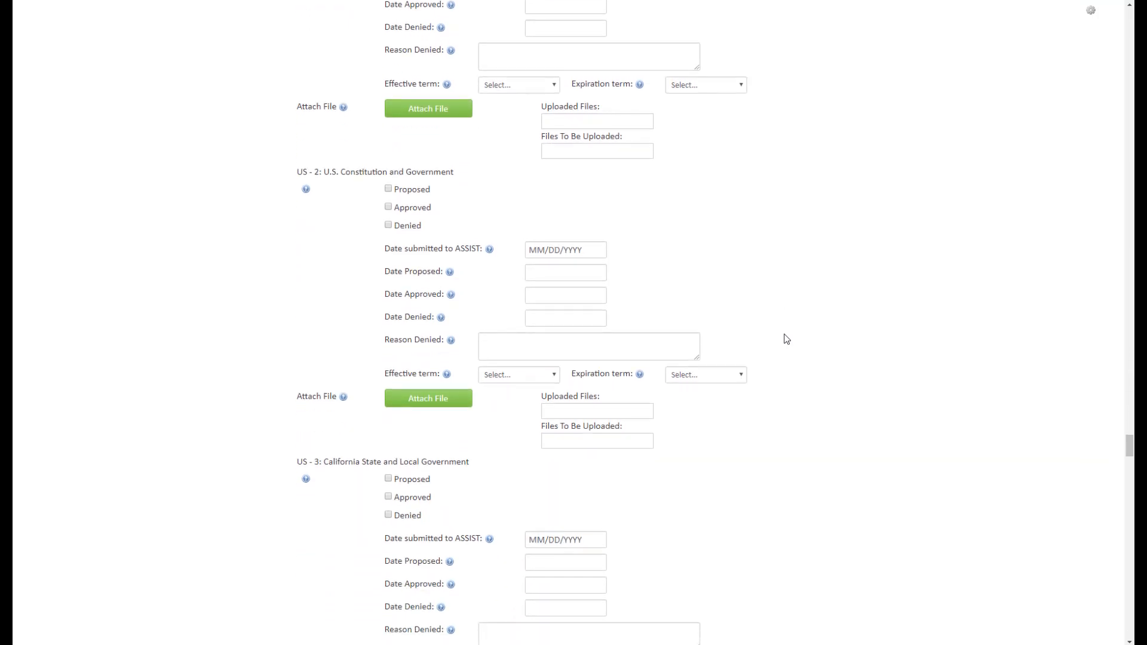
pyautogui.scroll(-10, 786, 339)
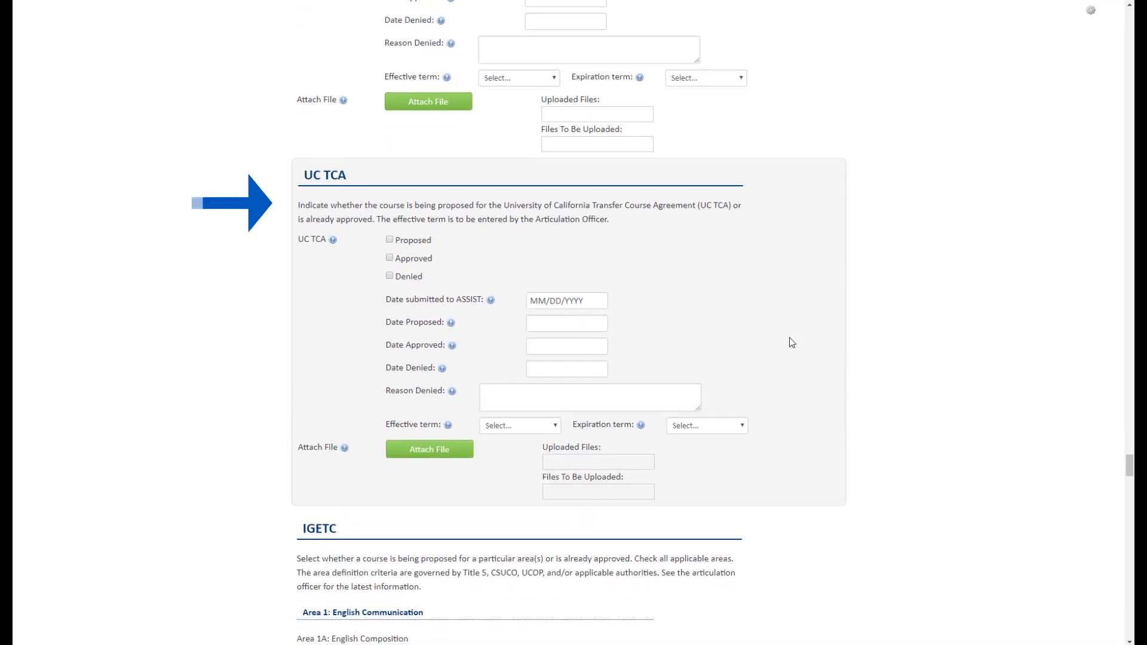
pyautogui.scroll(-1, 789, 339)
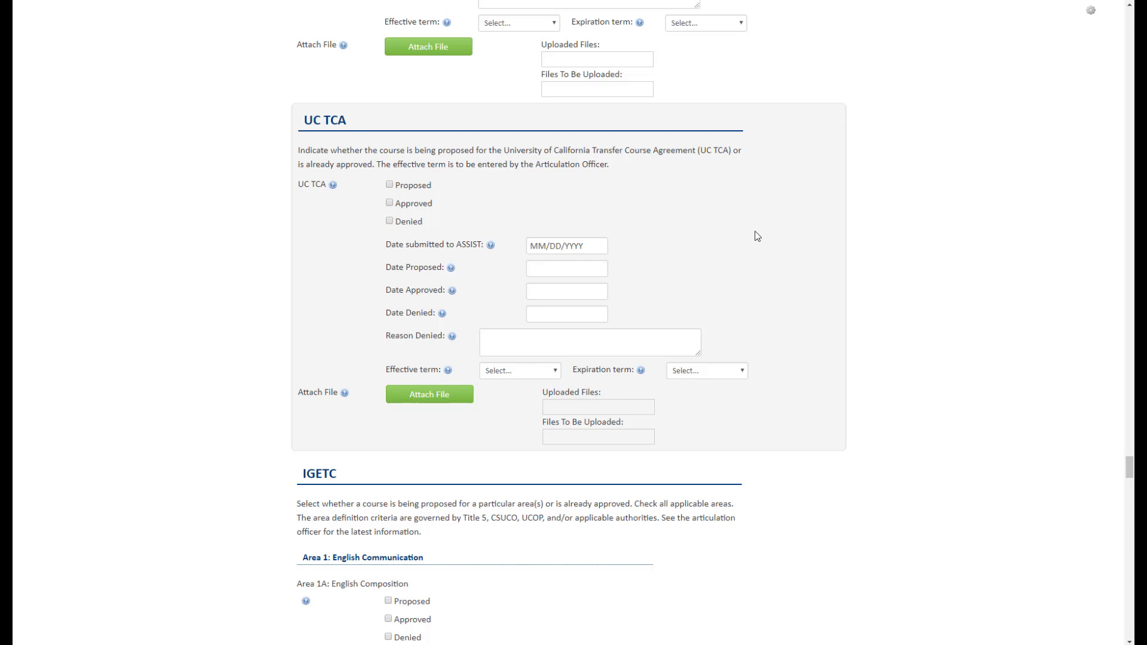
pyautogui.click(389, 186)
pyautogui.scroll(-4, 868, 374)
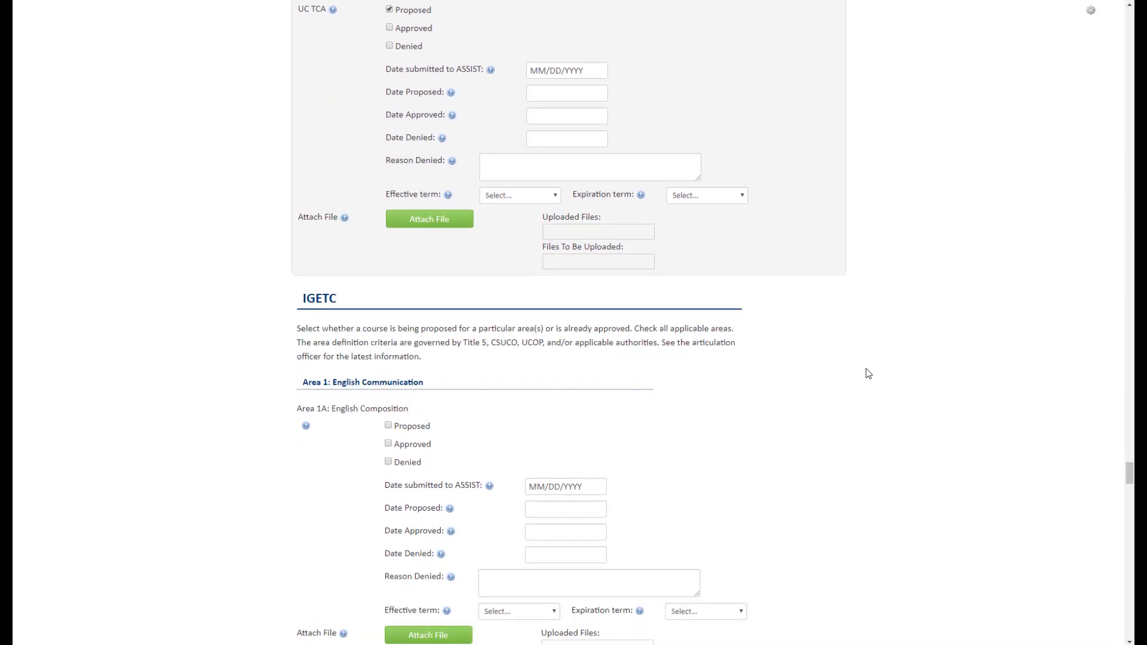
# Step: Mark Area 4: Social and Behavioral Sciences as Proposed in the IGETC section
pyautogui.scroll(-1, 868, 374)
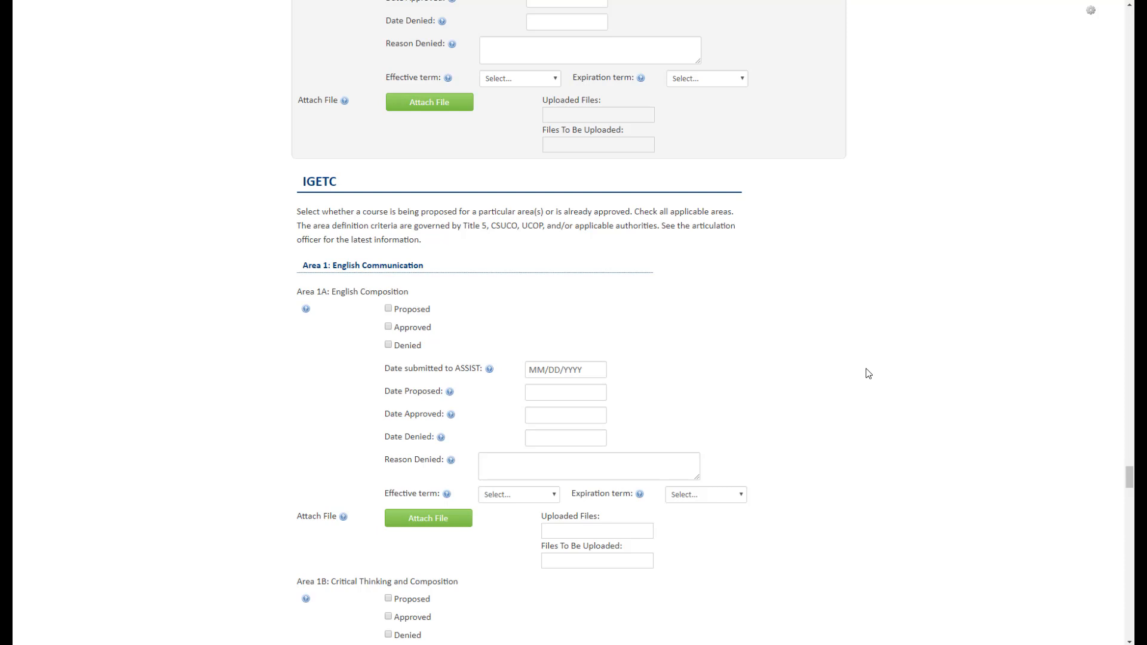
pyautogui.scroll(-2, 868, 373)
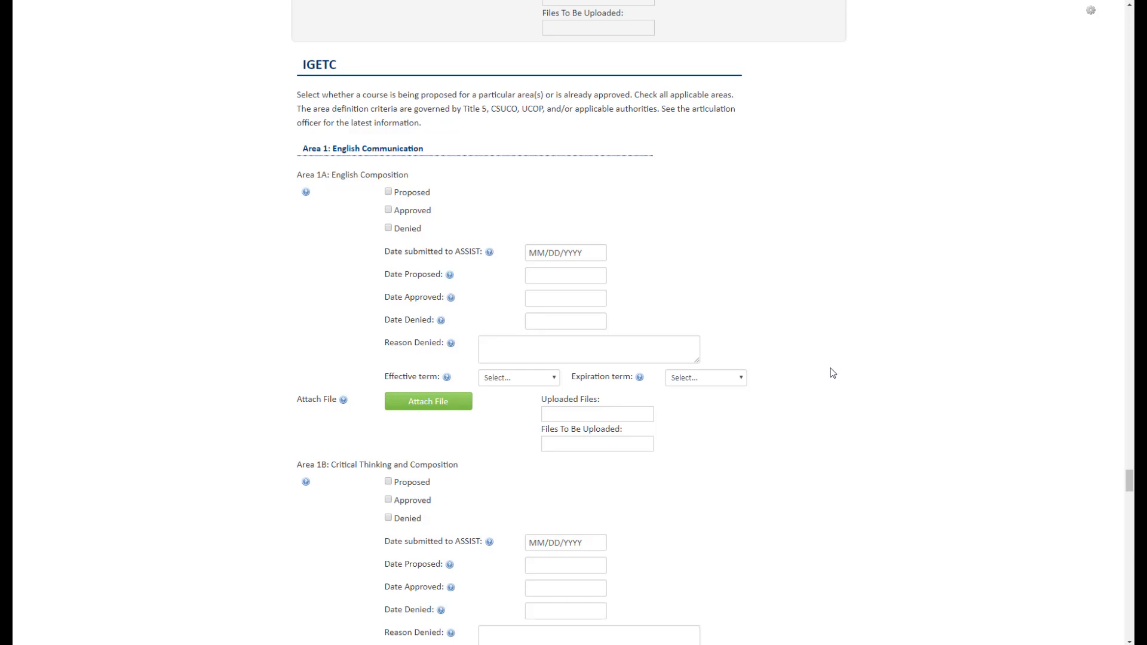
pyautogui.scroll(-8, 827, 367)
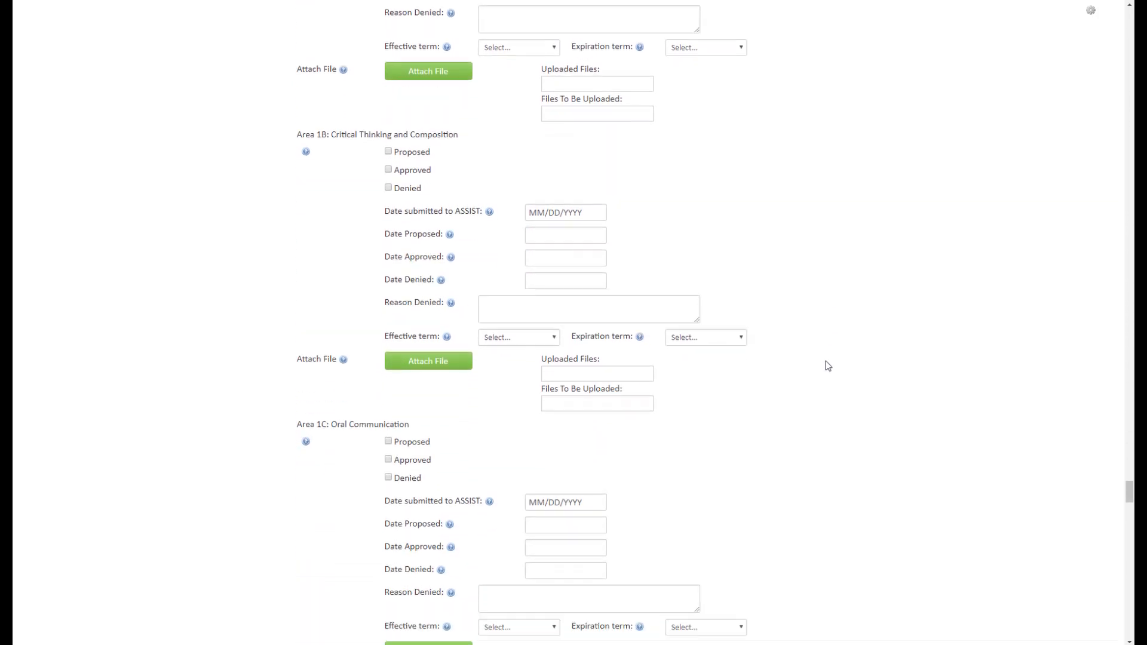
pyautogui.scroll(-14, 820, 354)
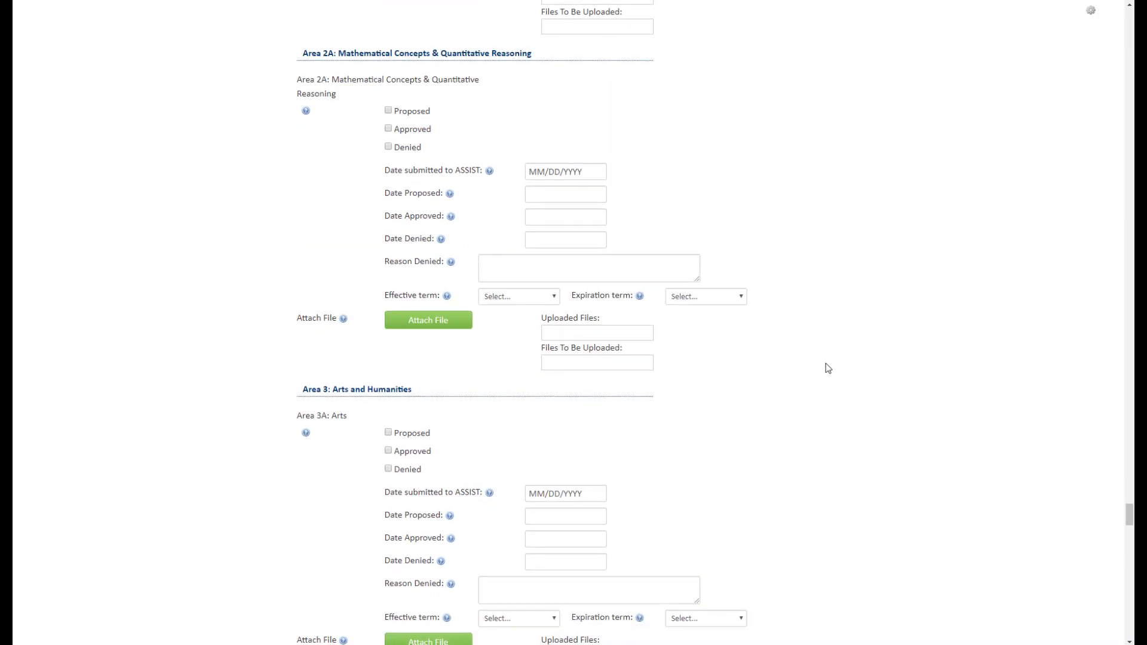
pyautogui.scroll(-7, 824, 361)
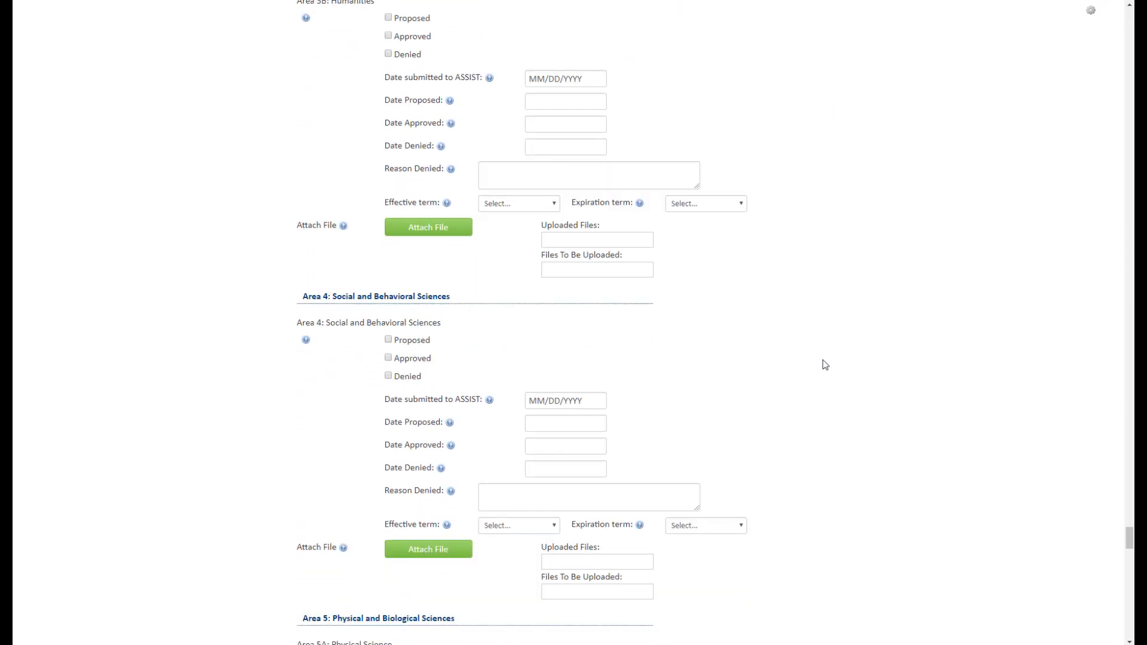
pyautogui.scroll(-1, 825, 364)
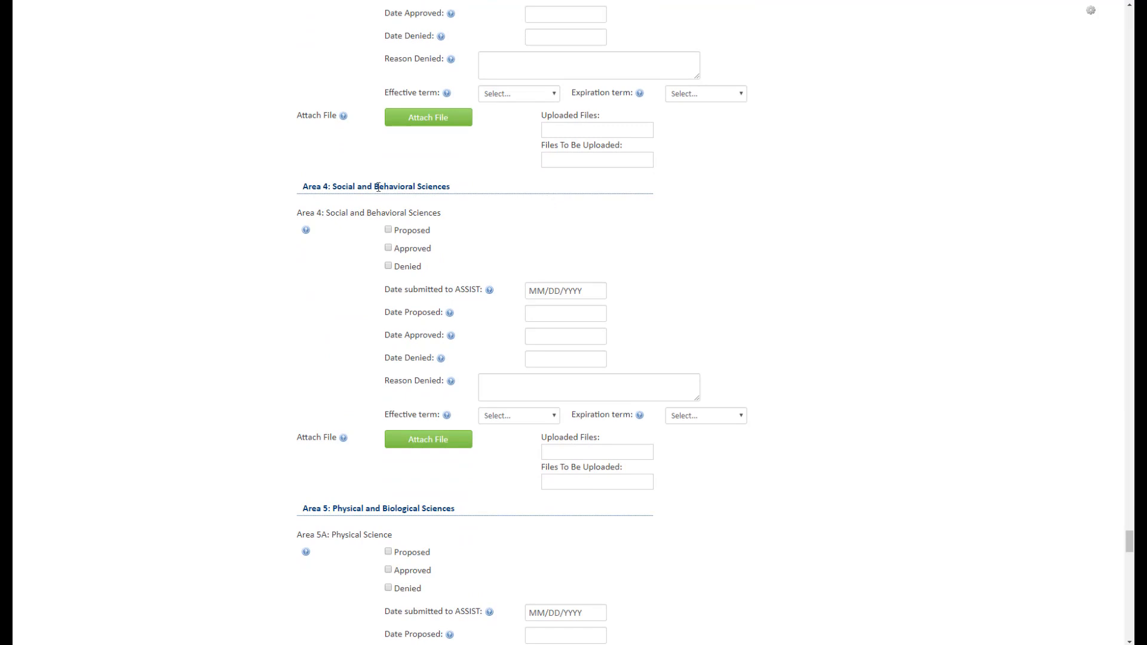
pyautogui.click(388, 230)
# Step: Add a non-classic textbook to Textbooks and Lab Manuals: The American Promise, Volume I (5th Edition), 2016, McGraw-Hill, with its author citation
pyautogui.scroll(-15, 809, 267)
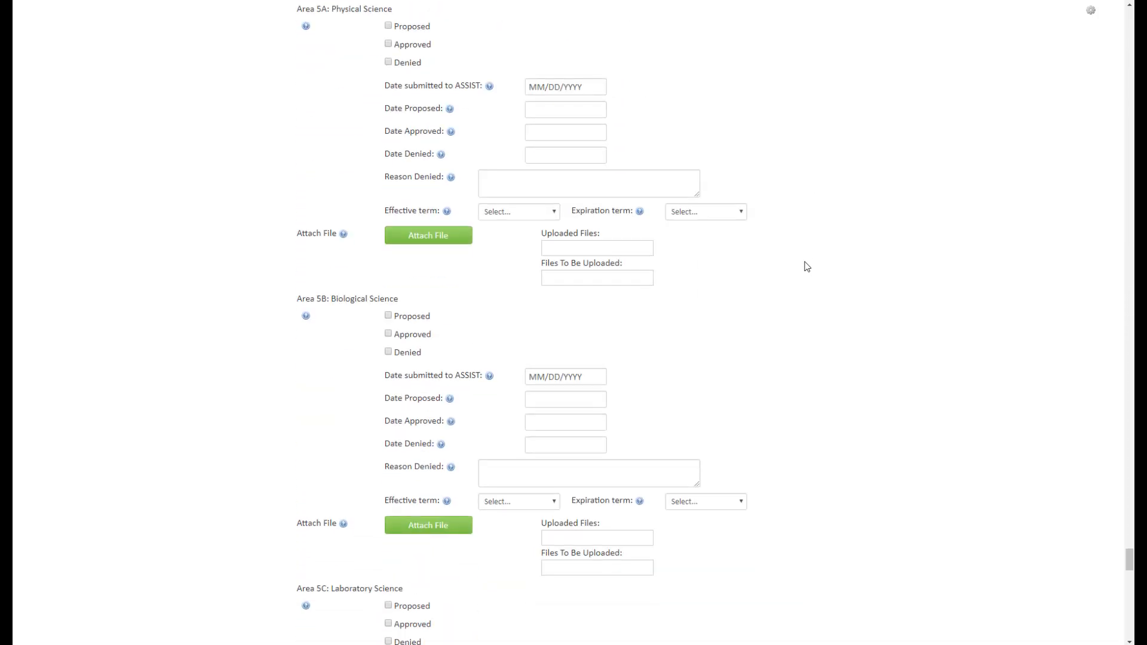
pyautogui.scroll(-11, 807, 268)
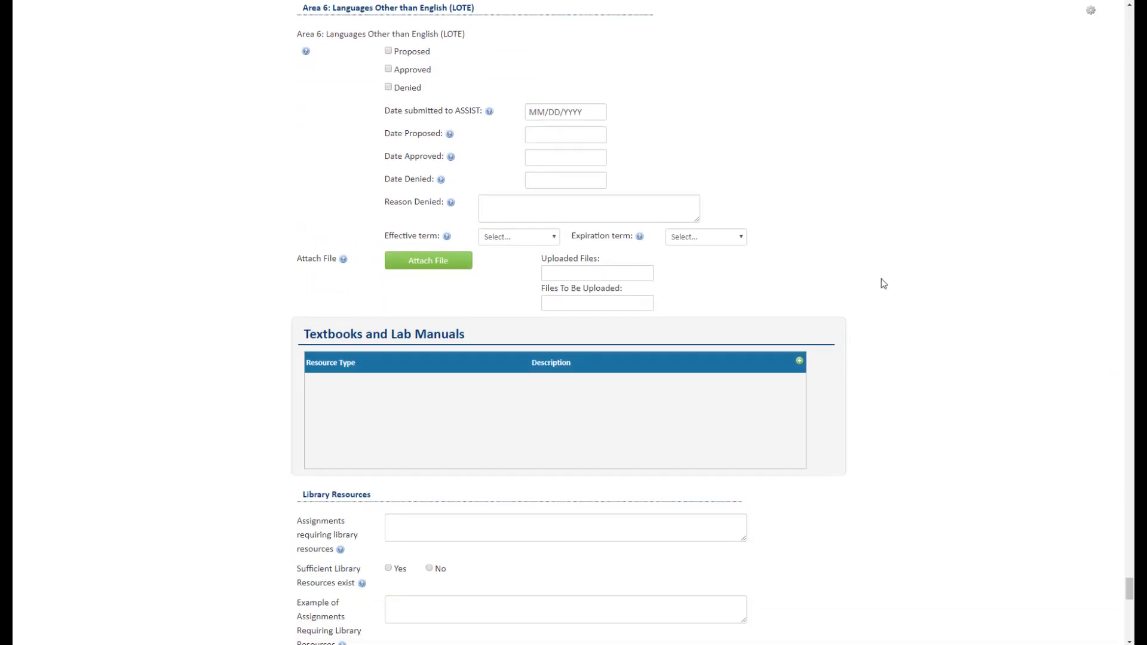
pyautogui.scroll(-1, 884, 284)
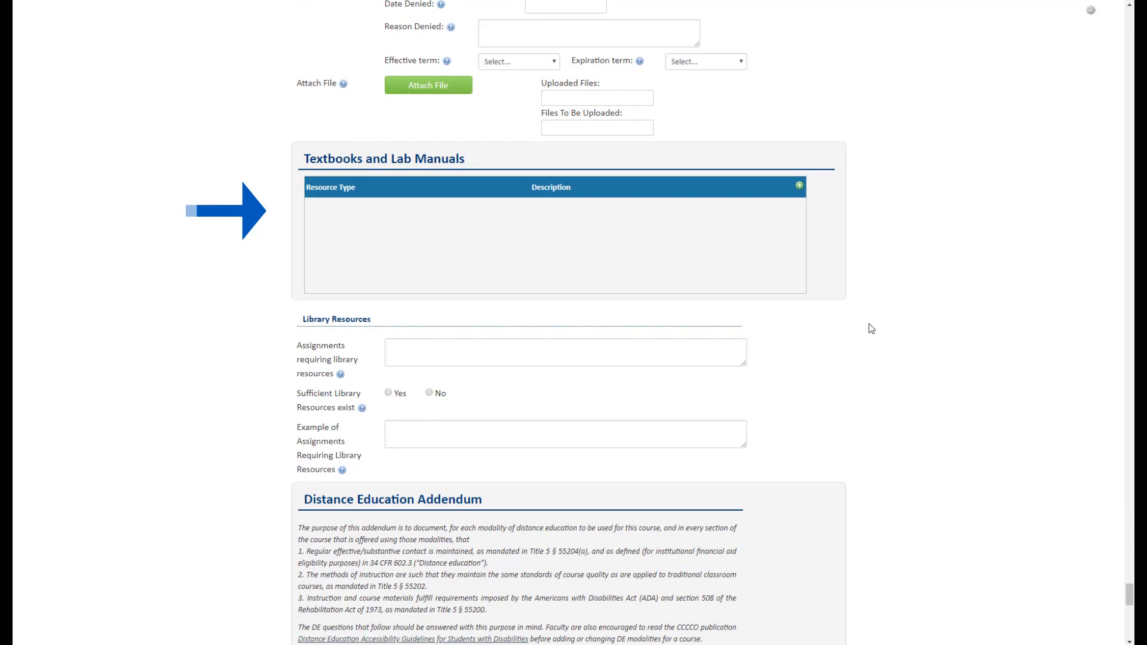
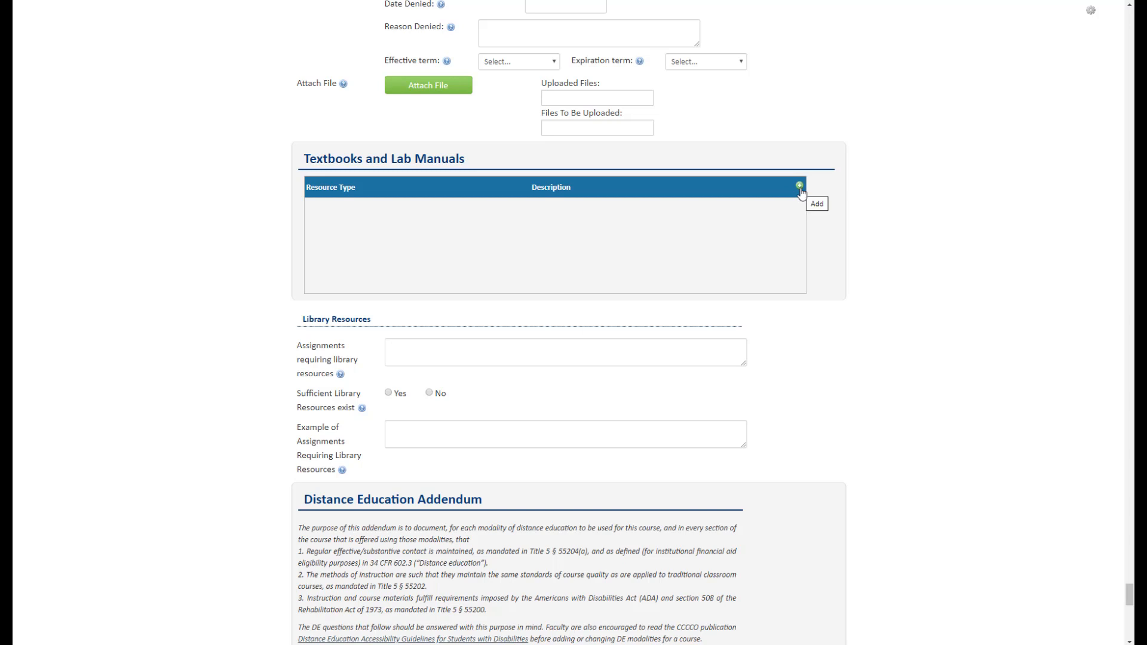
pyautogui.click(799, 186)
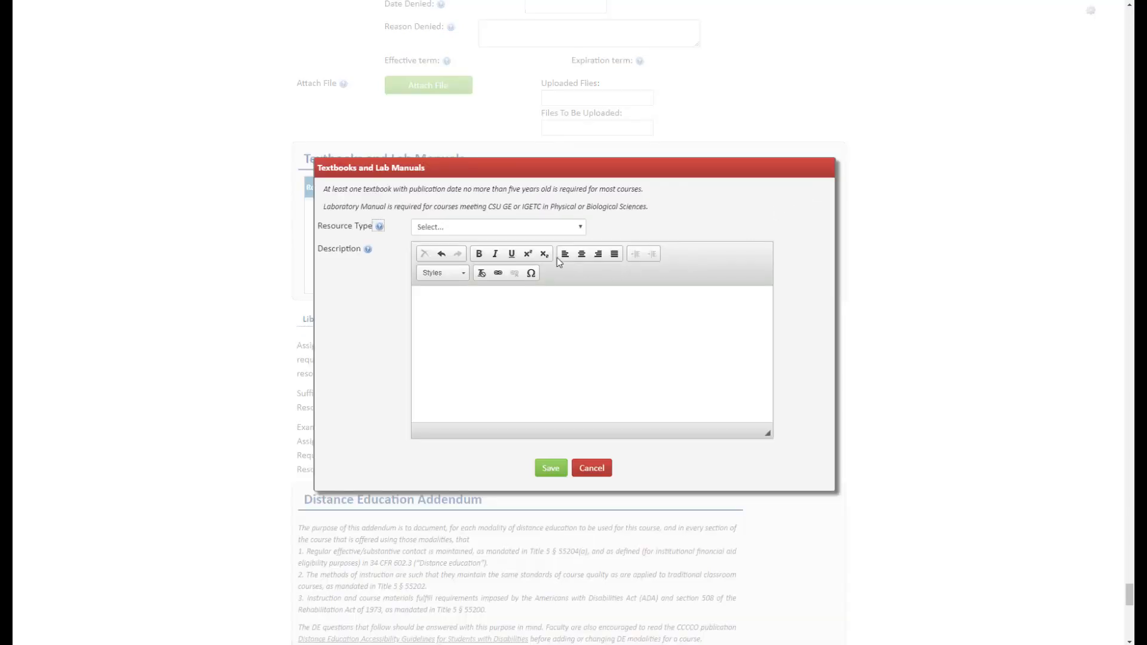
pyautogui.click(498, 235)
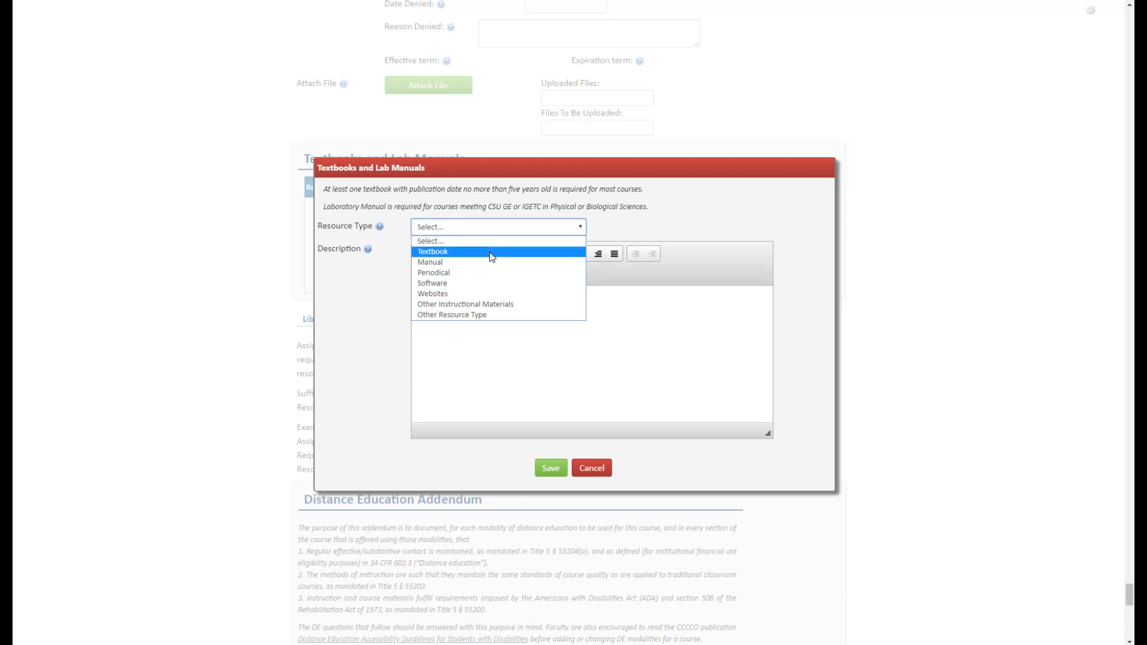
pyautogui.click(491, 257)
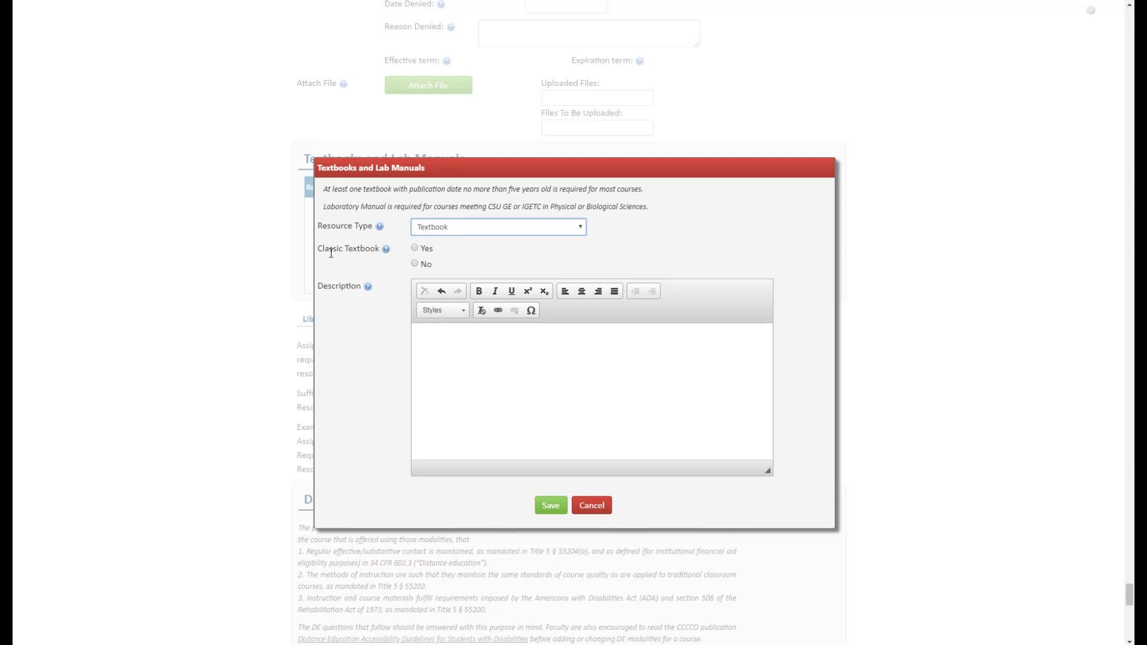
pyautogui.click(415, 265)
pyautogui.click(469, 355)
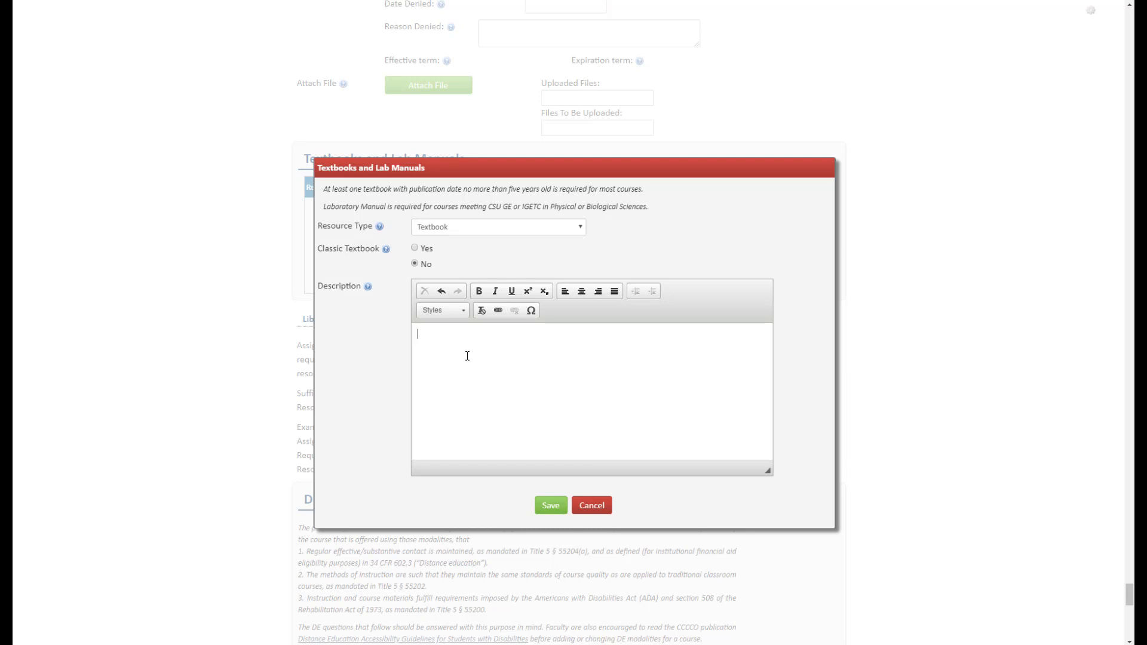
pyautogui.write('Roark, J., et al (2016). The American Promise, Volume I (5th Edition). McGraw-Hill.')
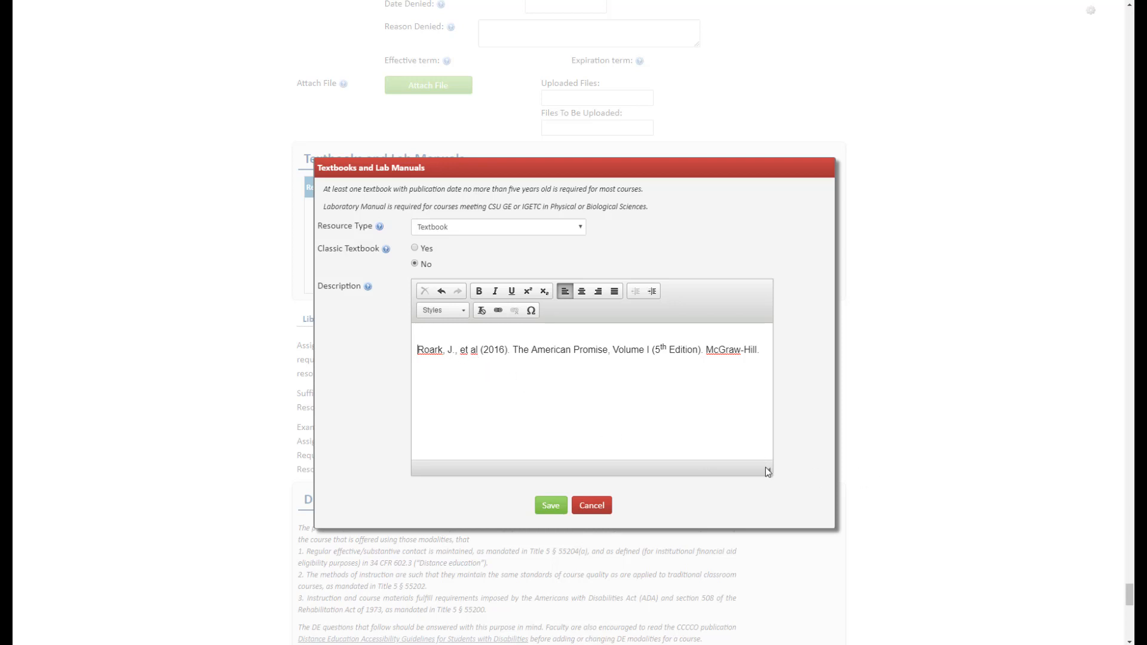
pyautogui.moveTo(767, 471); pyautogui.dragTo(773, 447)
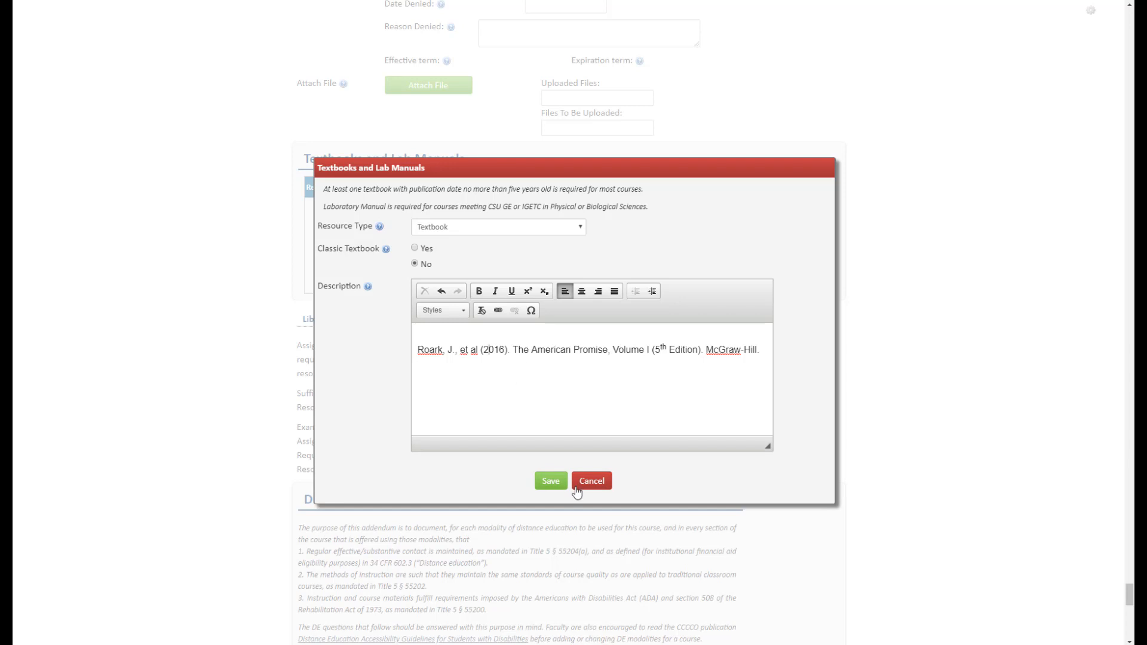
pyautogui.click(554, 482)
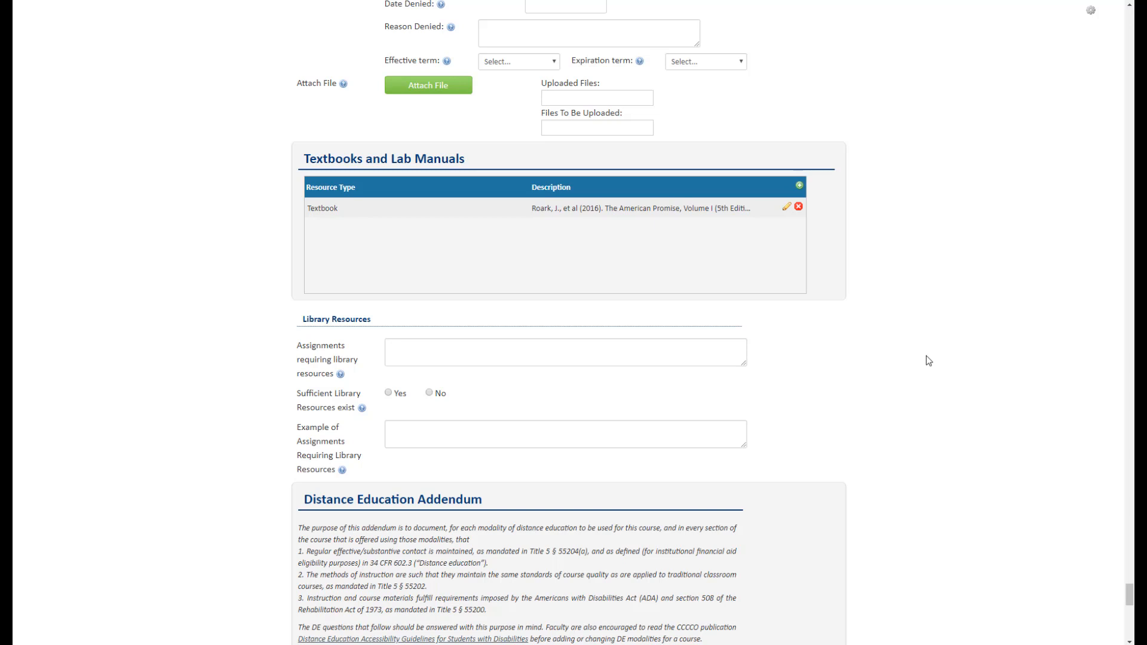
# Step: Add a classic textbook: A Slave No More: Two Men Who Escaped to Freedom, Including Their Own Narratives of Emancipation (Reprint), 2009, Mariner, with its author
pyautogui.click(800, 186)
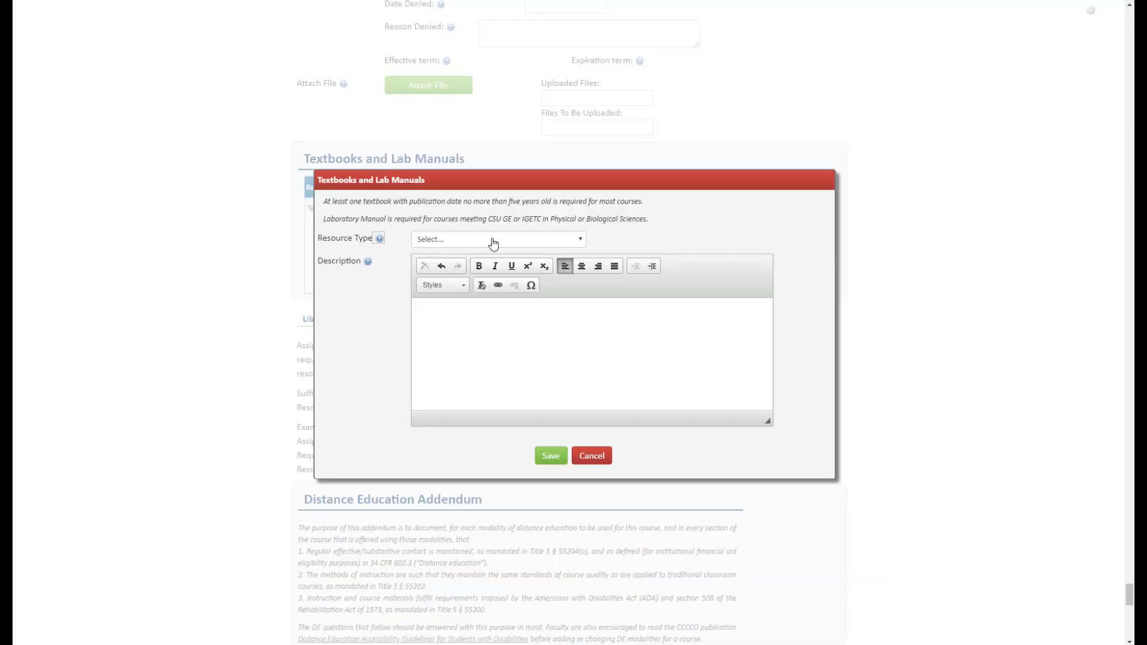
pyautogui.click(485, 240)
pyautogui.click(445, 264)
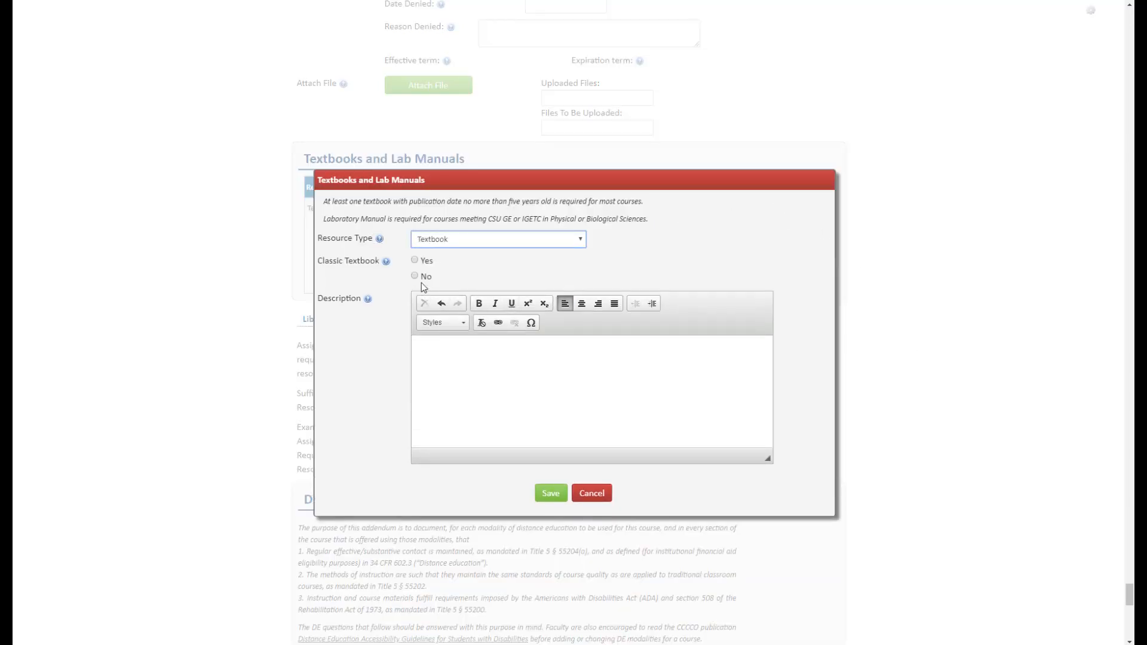
pyautogui.click(415, 261)
pyautogui.click(455, 353)
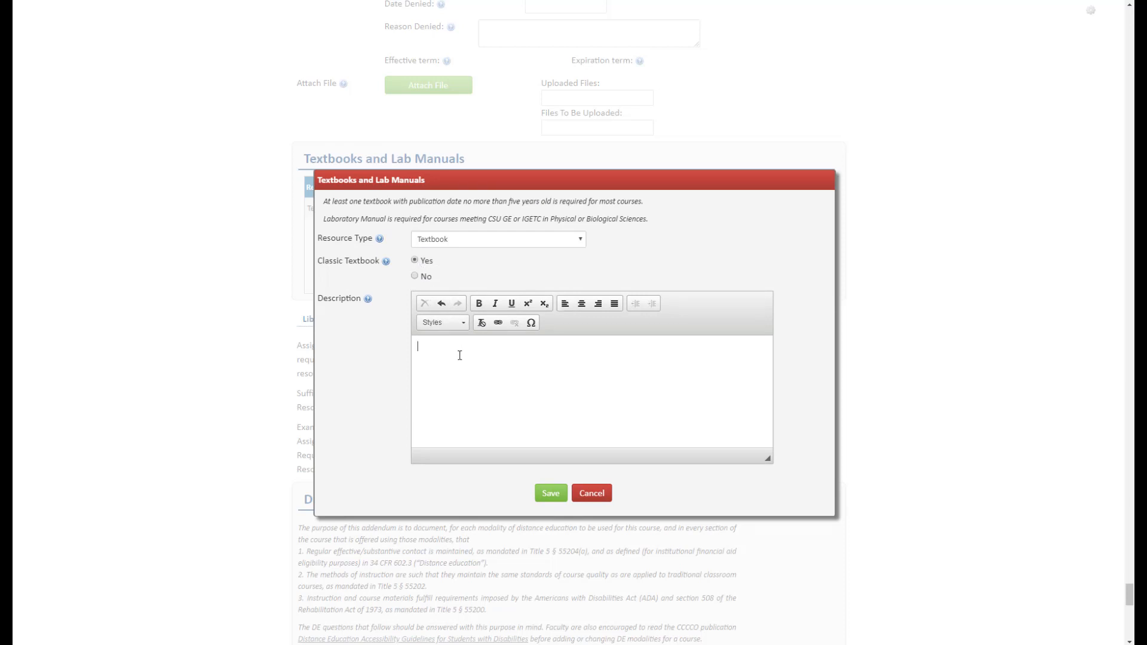
pyautogui.write('Blight, David (2009). A Slave No More: Two Men Who Escaped to Freedom, Including Their Own Narratives of Emancipation (Reprint). Mariner.')
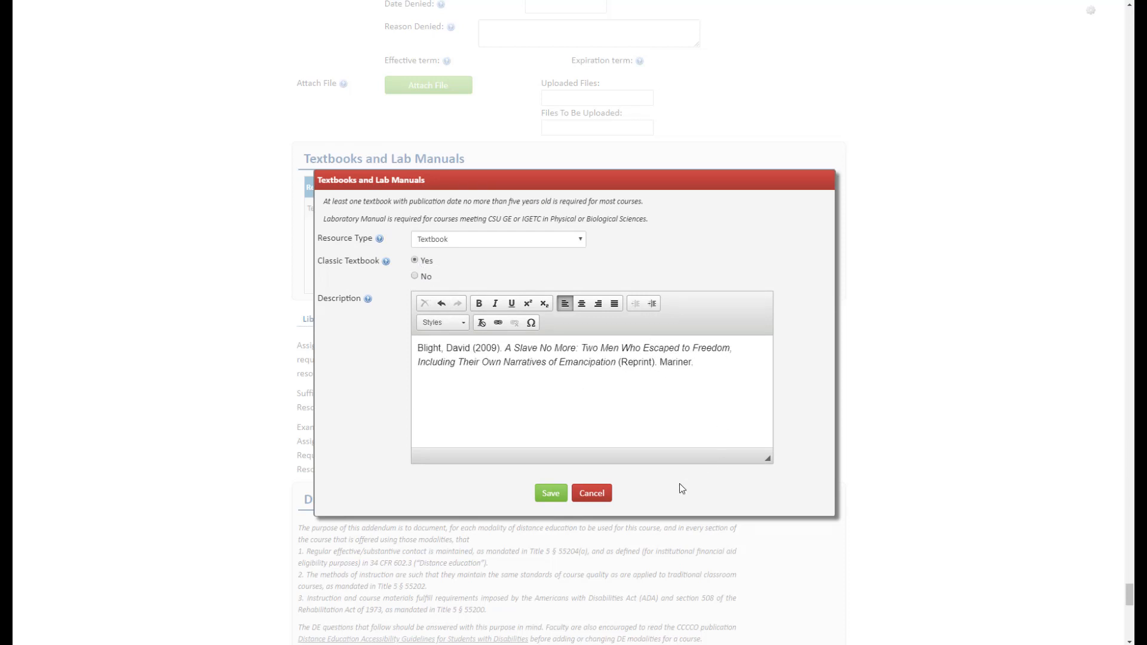
pyautogui.click(549, 498)
# Step: Enter "Research Paper and Supplemental Reading assignments" as the assignments requiring library resources
pyautogui.scroll(-3, 845, 345)
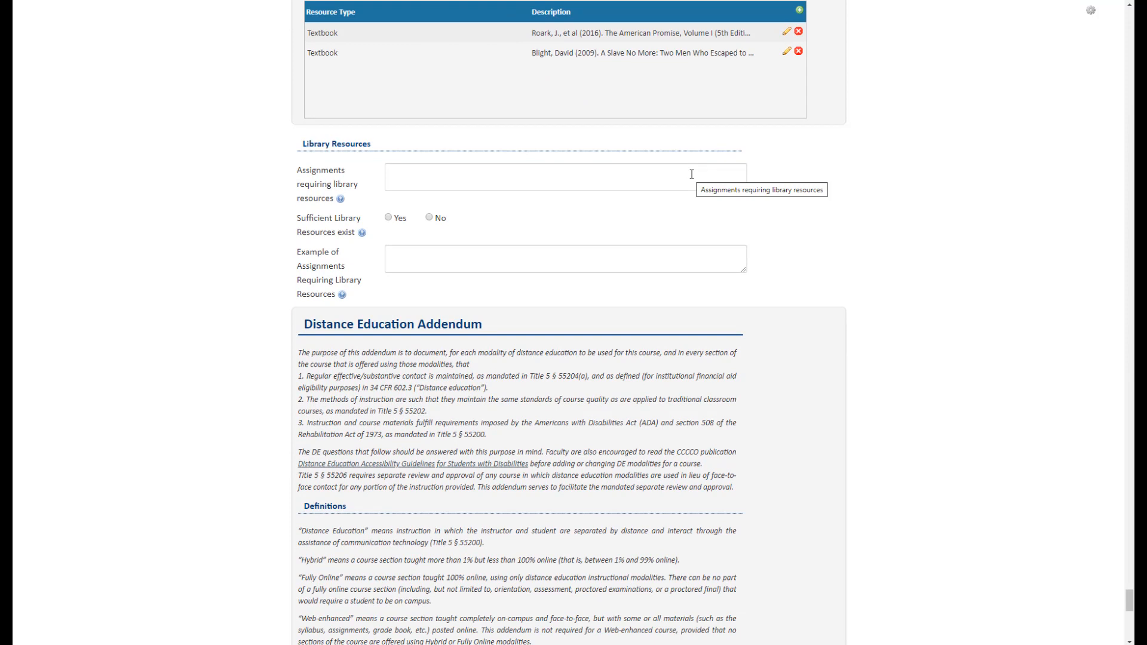
pyautogui.click(496, 175)
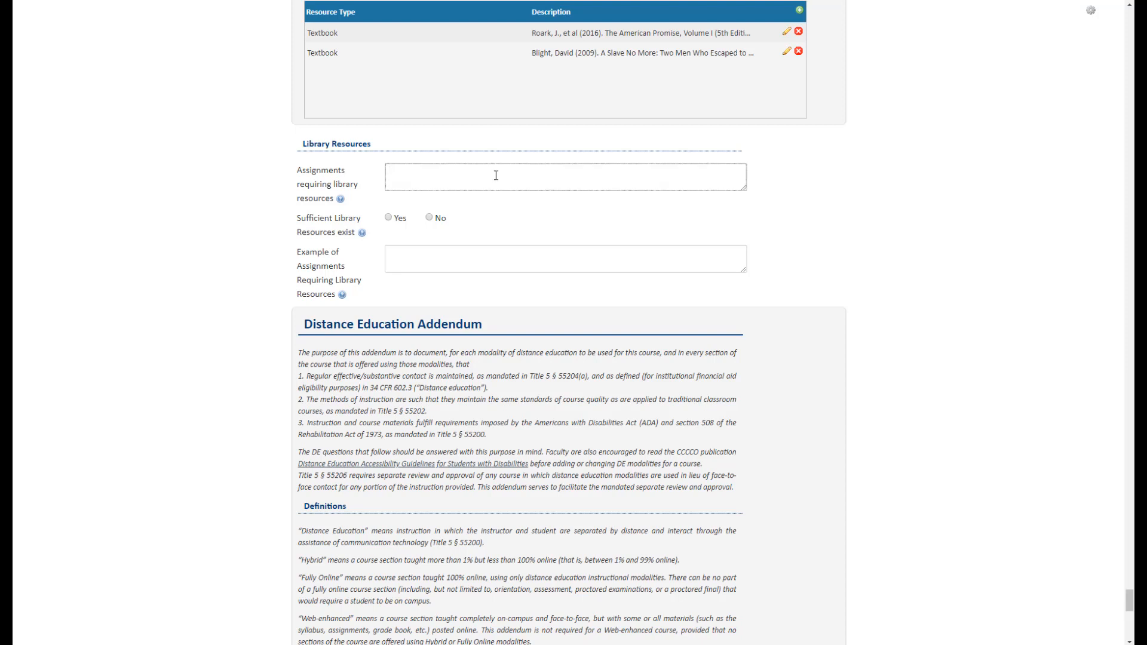
pyautogui.write('Research Paper and Supplemental Reading assignments')
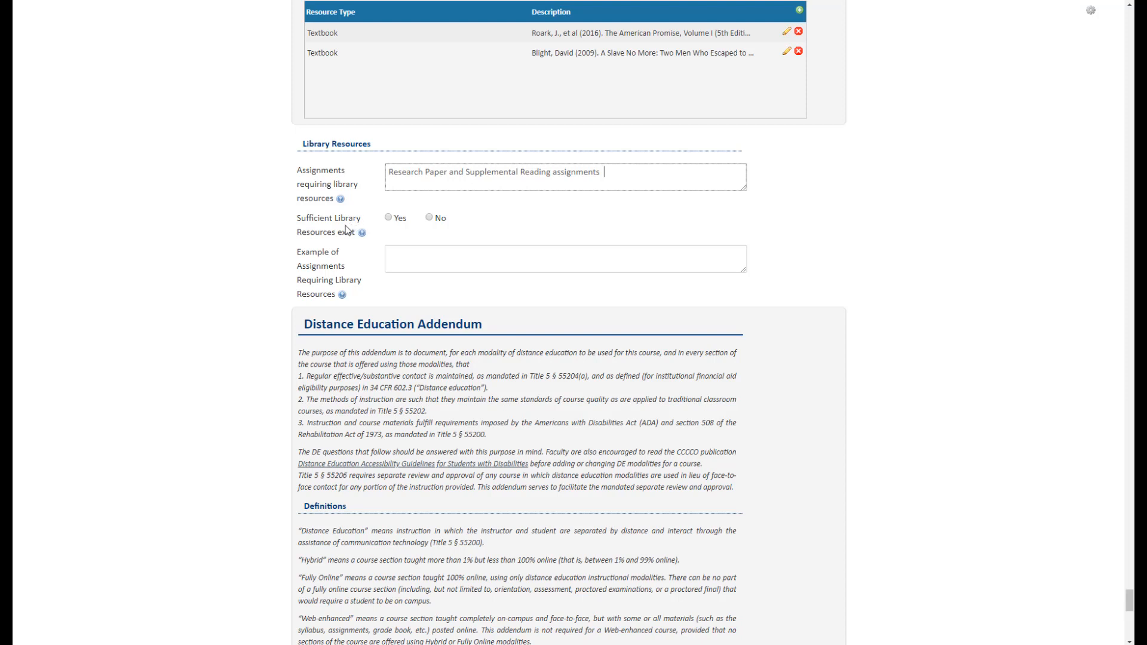
# Step: Set Sufficient Library Resources exist to Yes and enter example assignments: research on slavery's institutionalization in colonial Virginia, and supplemental primary and secondary source readings
pyautogui.click(388, 220)
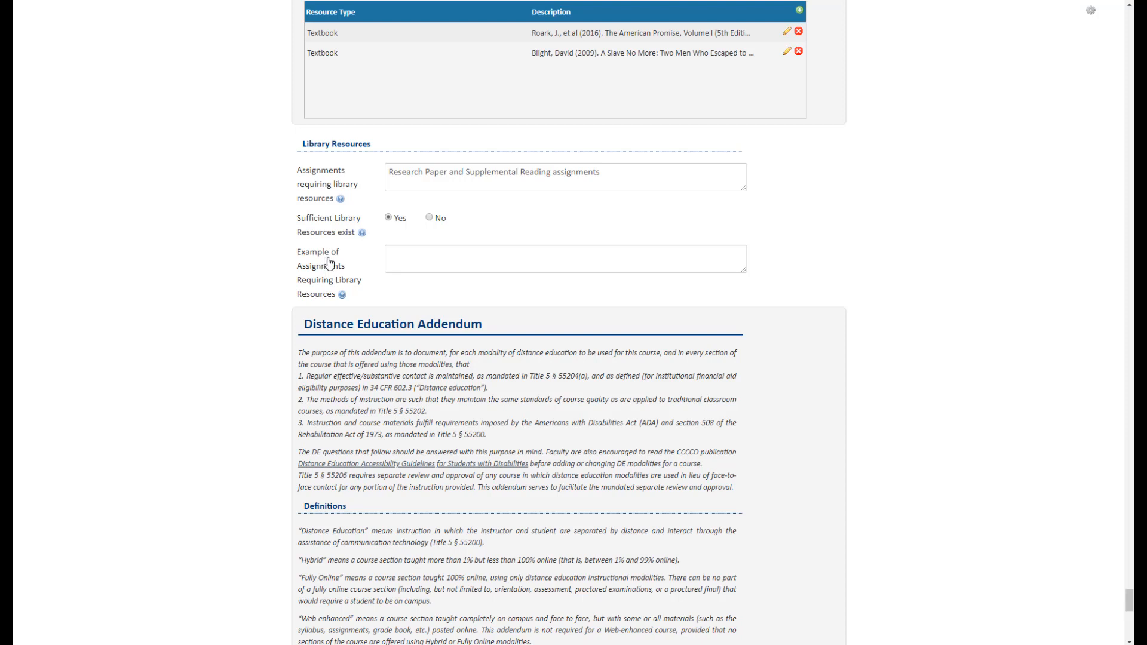
pyautogui.click(400, 256)
pyautogui.write('A research paper or a research presentation on a topic like the gradual institutionalization of slavery in colonial Virginia.  Complete readings from supplemental primary source documents, secondary source monographs, journal articles, handouts, or Internet websites pertinent to class discussion and/or writing assignments as determined by the instructor.')
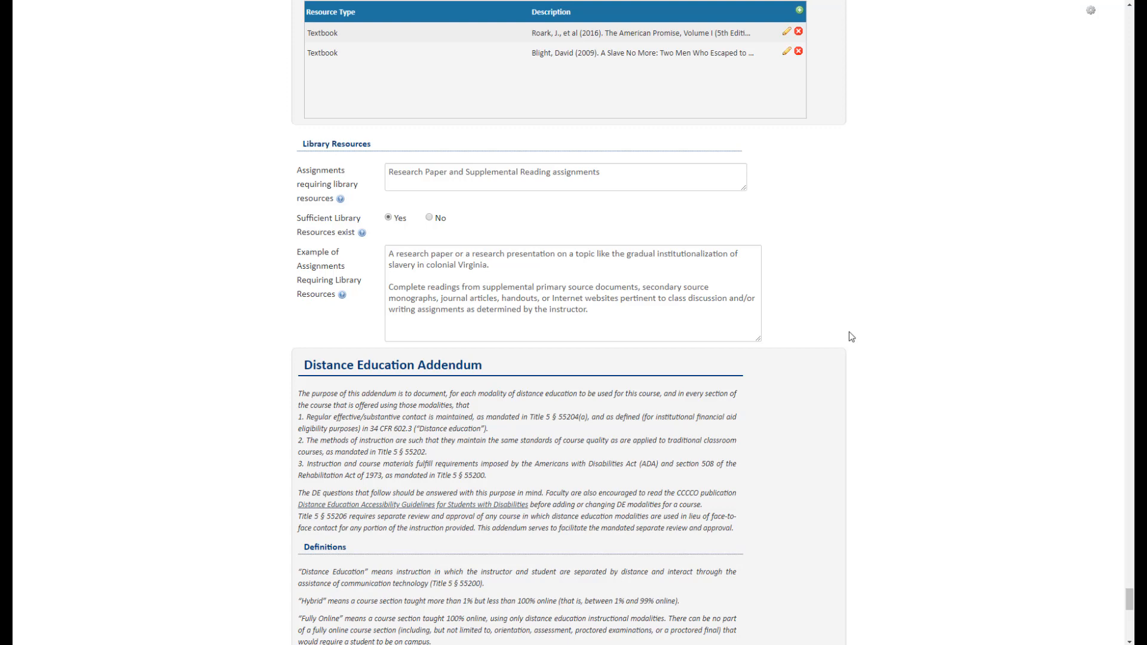
# Step: Select Hybrid (1–50% online) as the distance education modality in the Distance Education Addendum
pyautogui.scroll(-5, 849, 332)
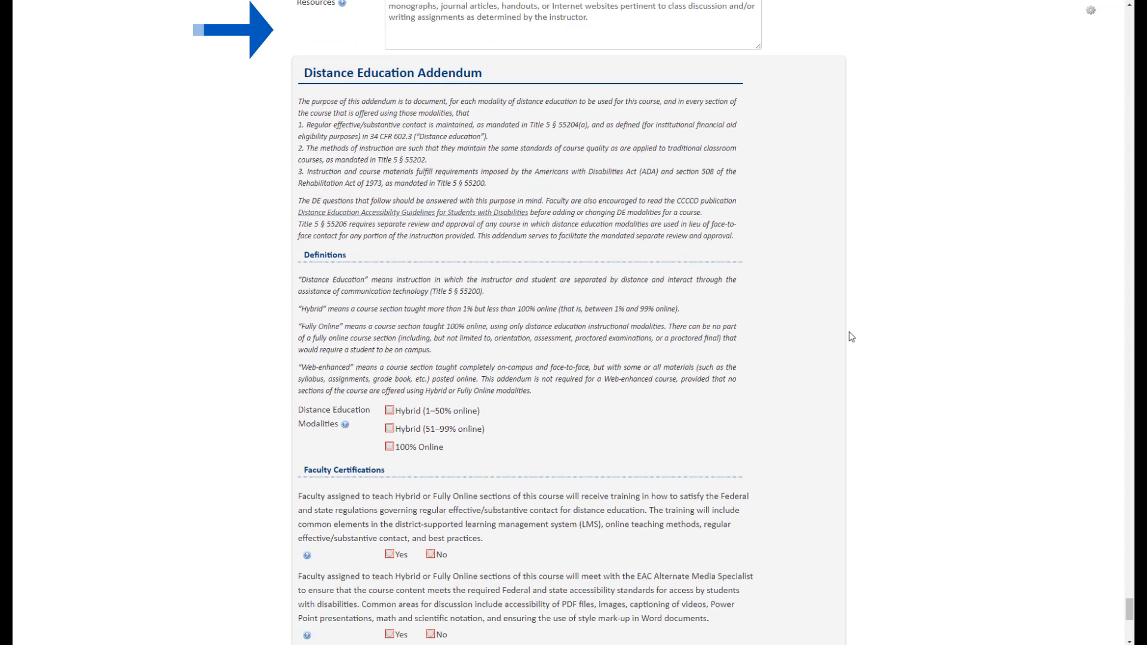
pyautogui.scroll(-1, 849, 337)
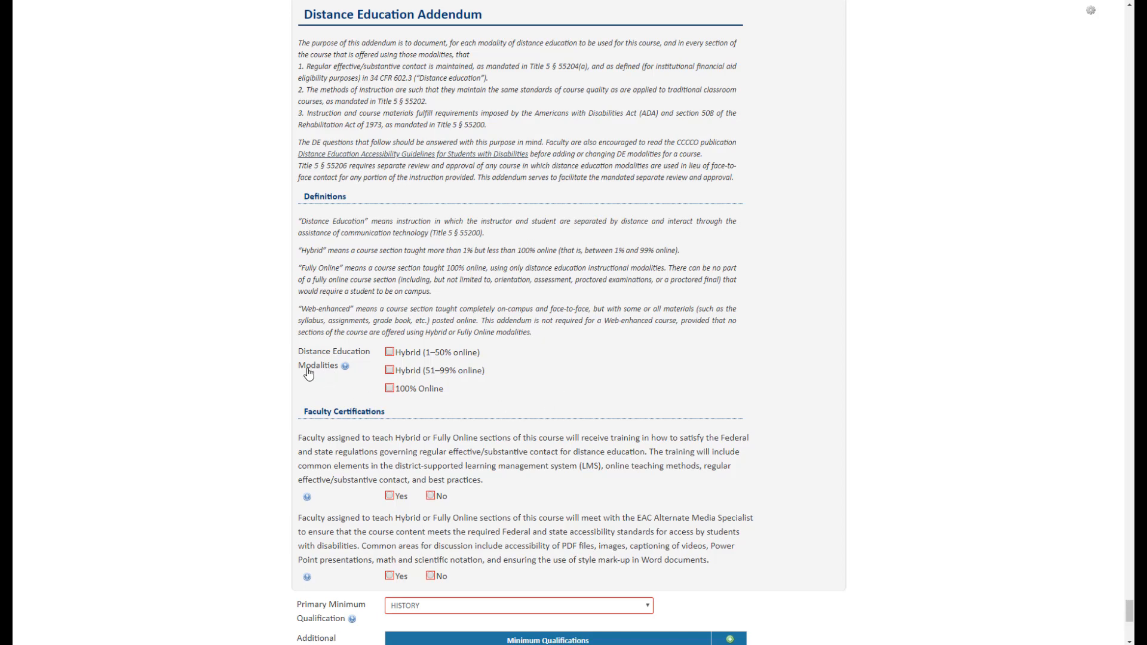
pyautogui.scroll(-1, 308, 373)
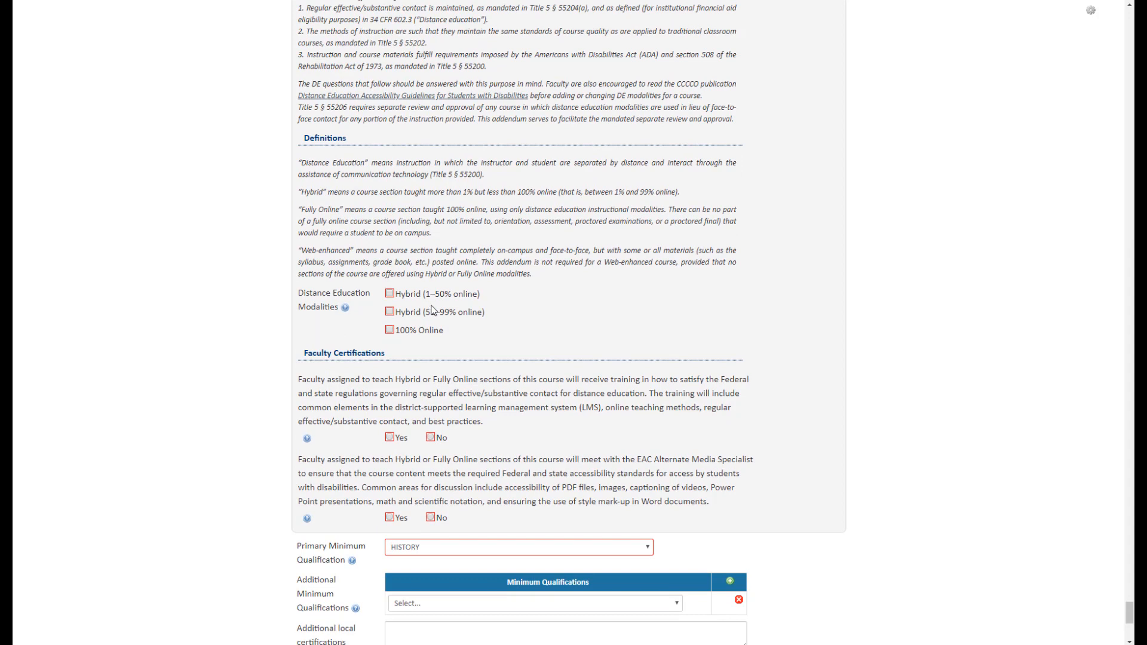
pyautogui.click(390, 293)
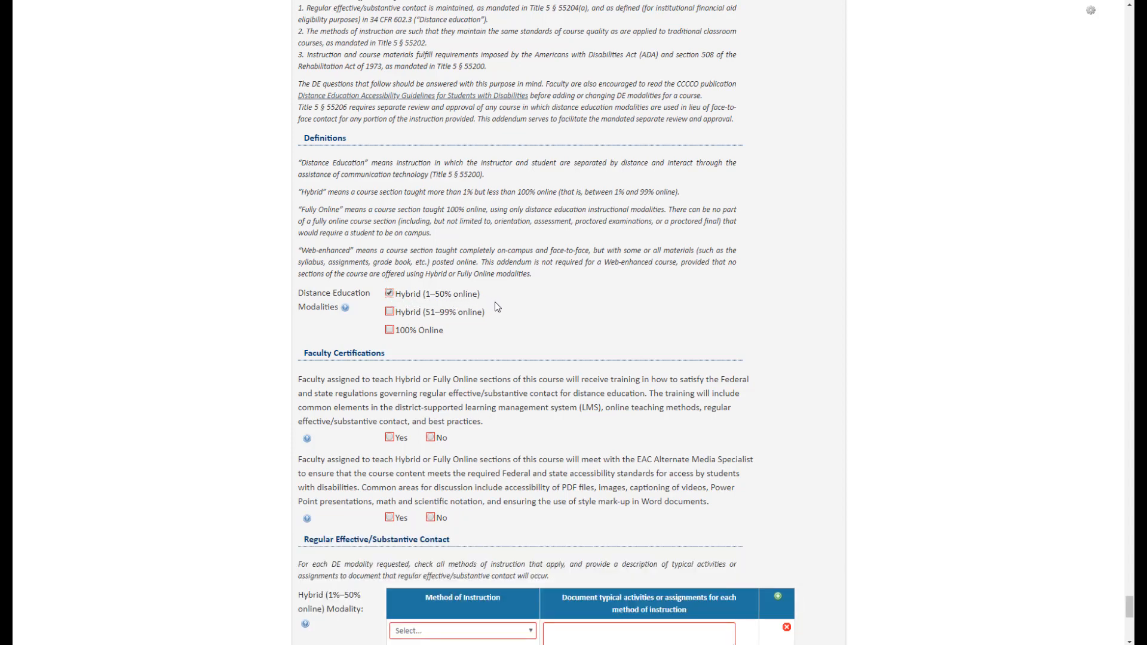
# Step: Answer Yes to both Faculty Certifications, on distance education training and on meeting with the EAC Alternate Media Specialist
pyautogui.scroll(-3, 495, 302)
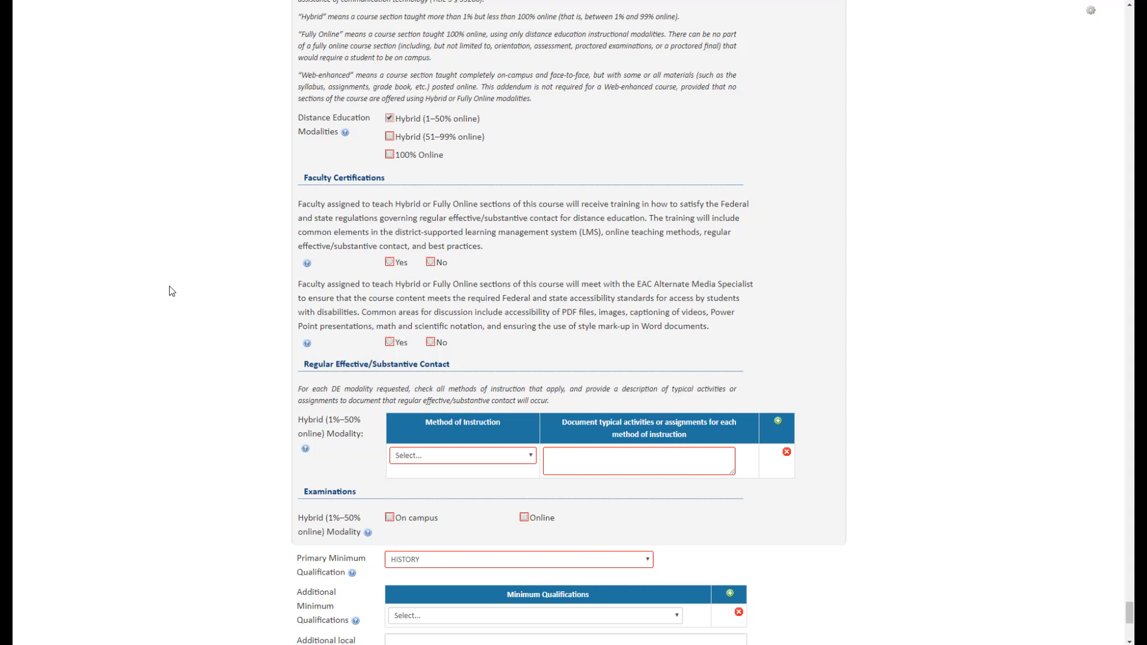
pyautogui.click(389, 267)
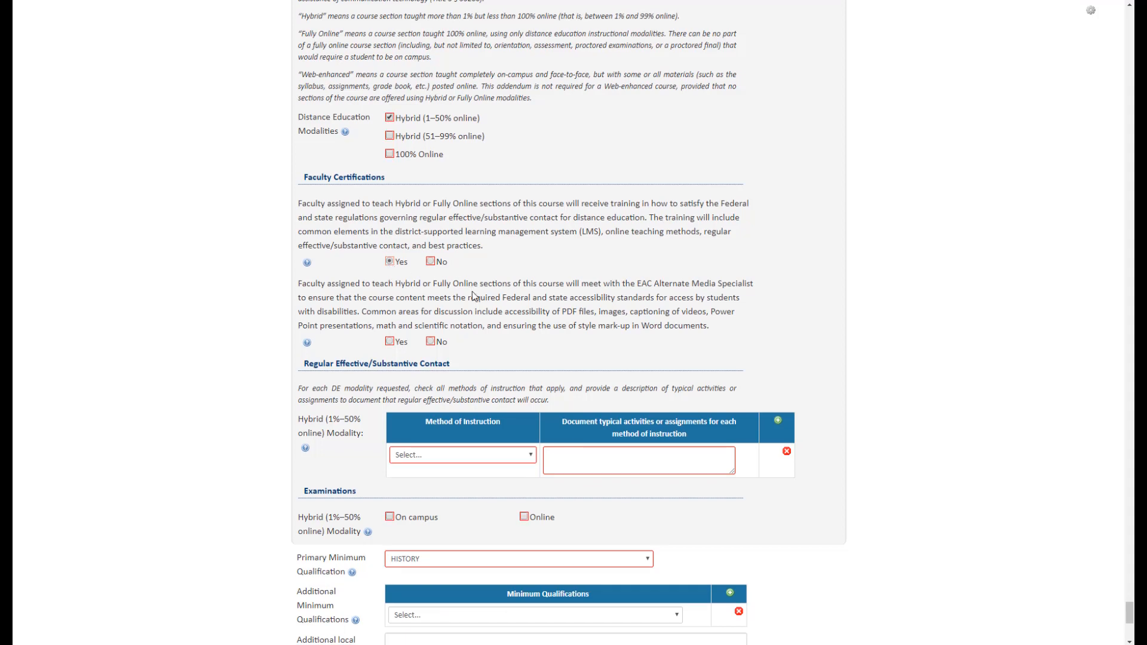
pyautogui.scroll(-1, 477, 290)
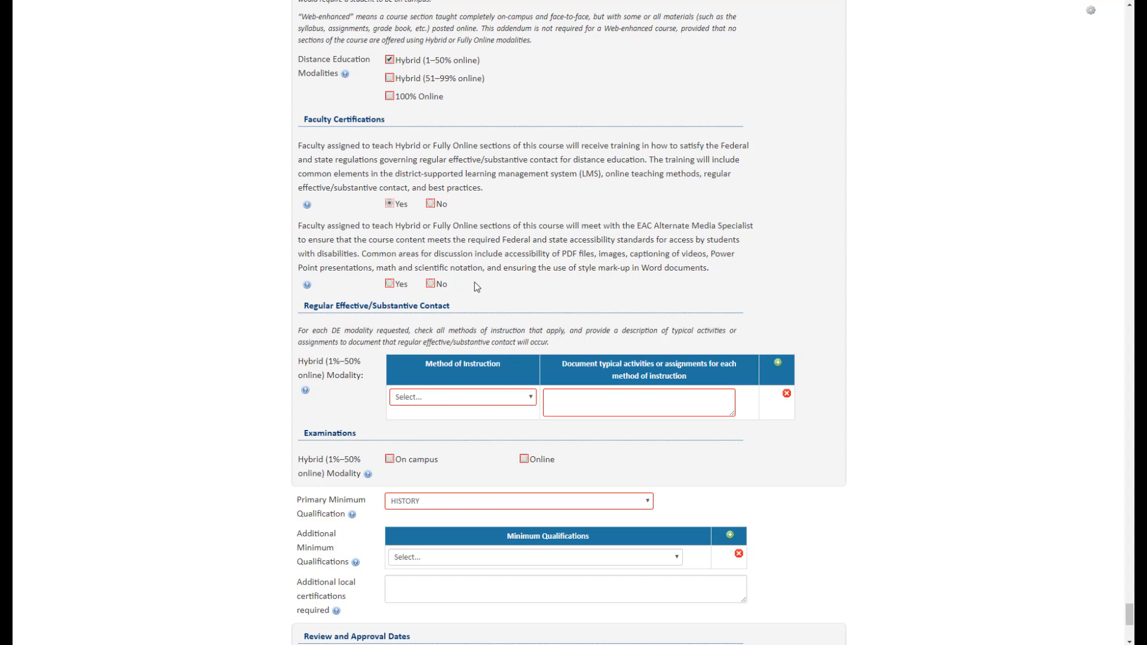
pyautogui.click(389, 283)
# Step: Set the hybrid contact method to Asynchronous Dialog, describing discussion board posts on topics like the Effects of the Civil War on the American economy and classmate responses
pyautogui.click(532, 400)
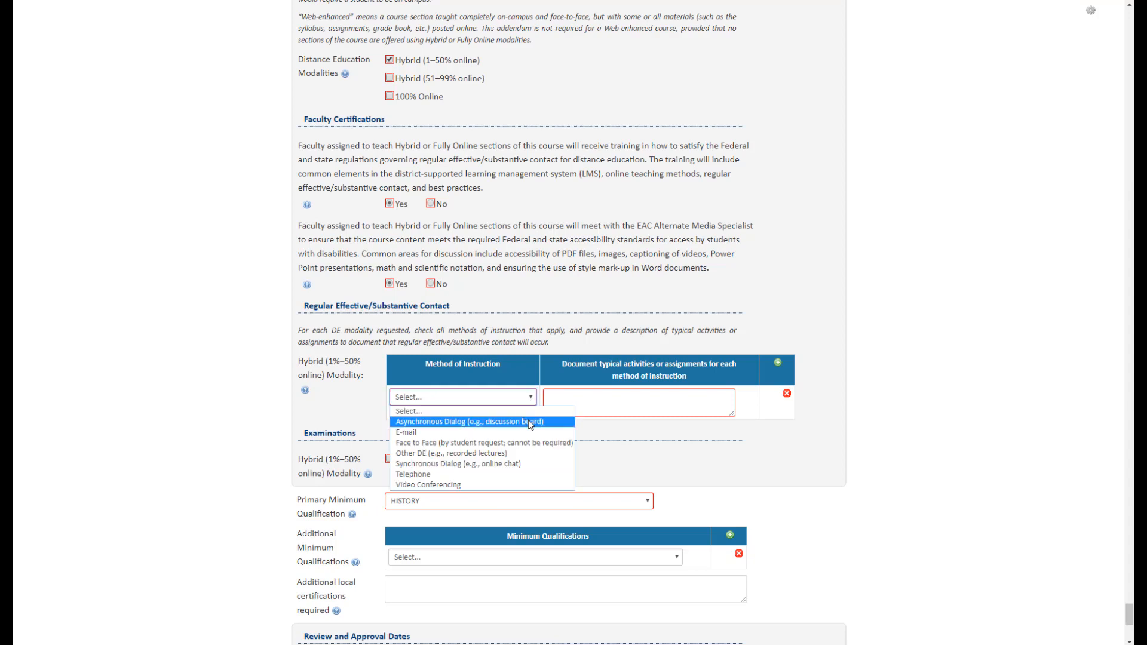
pyautogui.click(529, 422)
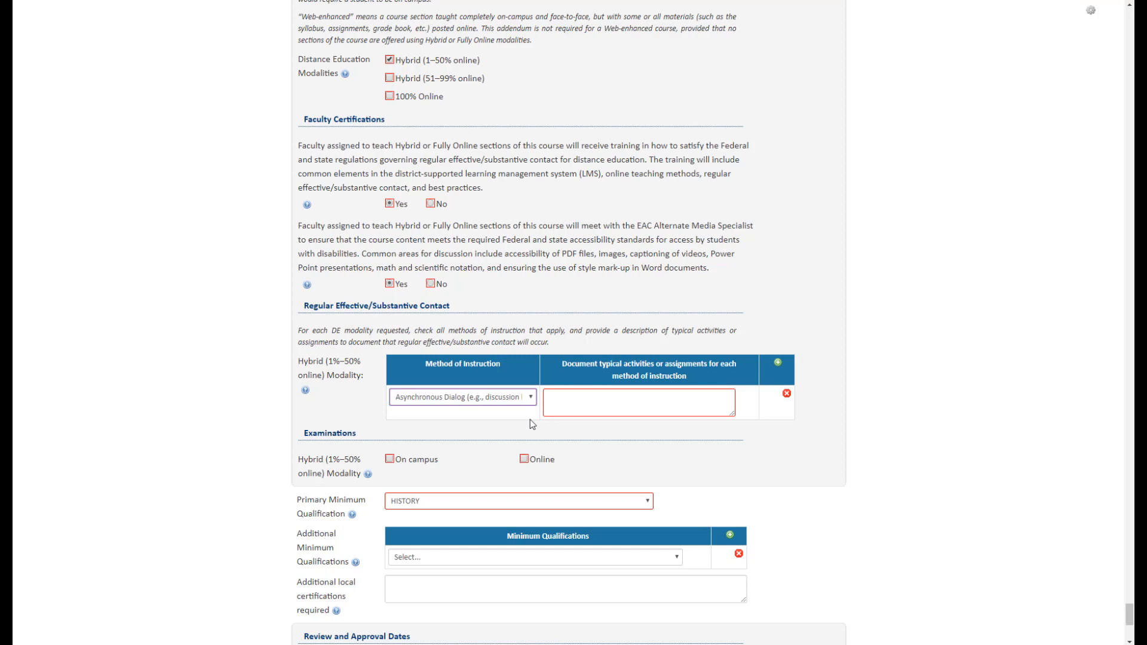
pyautogui.click(561, 399)
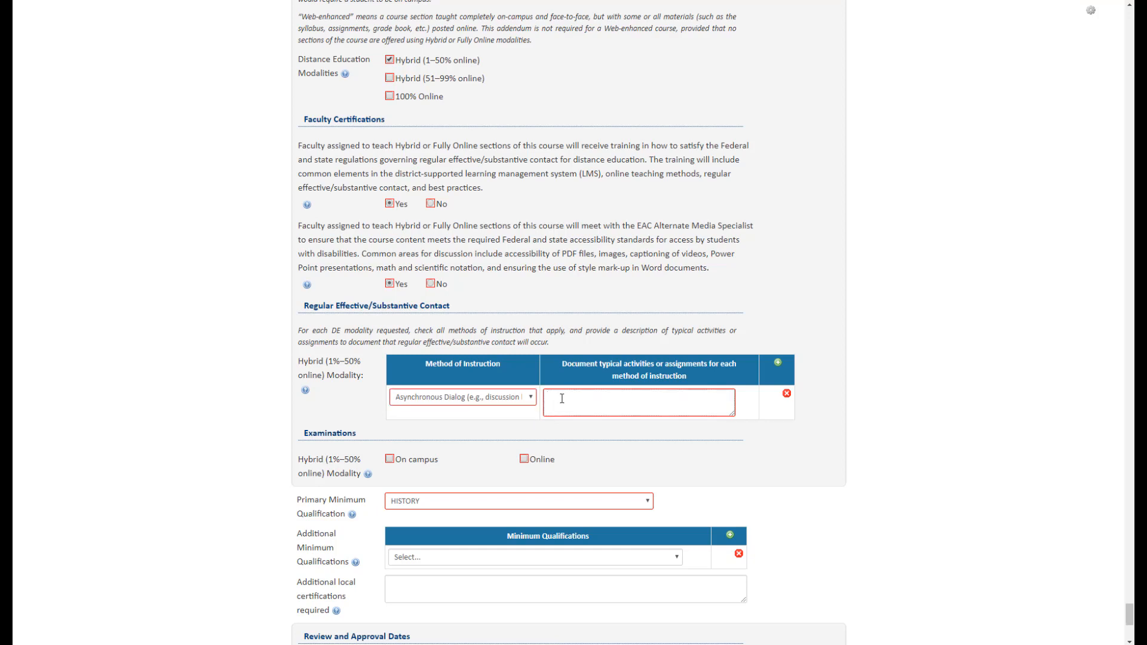
pyautogui.write('Students will post a discussion board topic such as the Effects of the Civil War on the American economy and they will respond to another classmate or two with the intent for dialogue.')
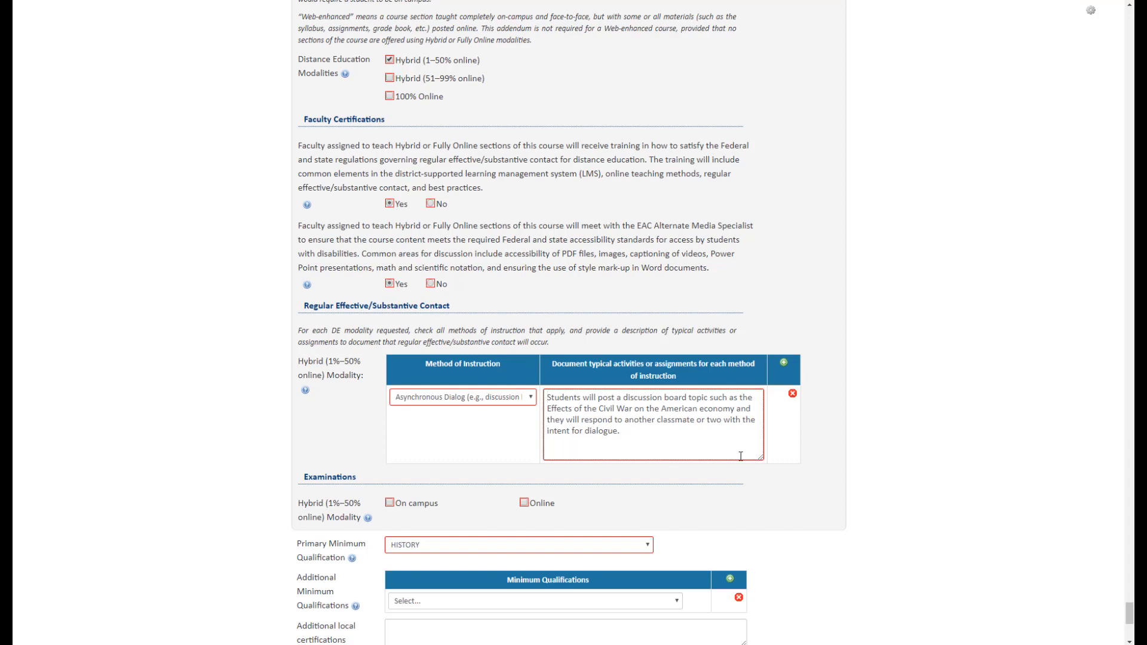
# Step: Add an Other DE (e.g., recorded lectures) method of instruction with the activity "Students will watch online Lecture videos"
pyautogui.click(783, 363)
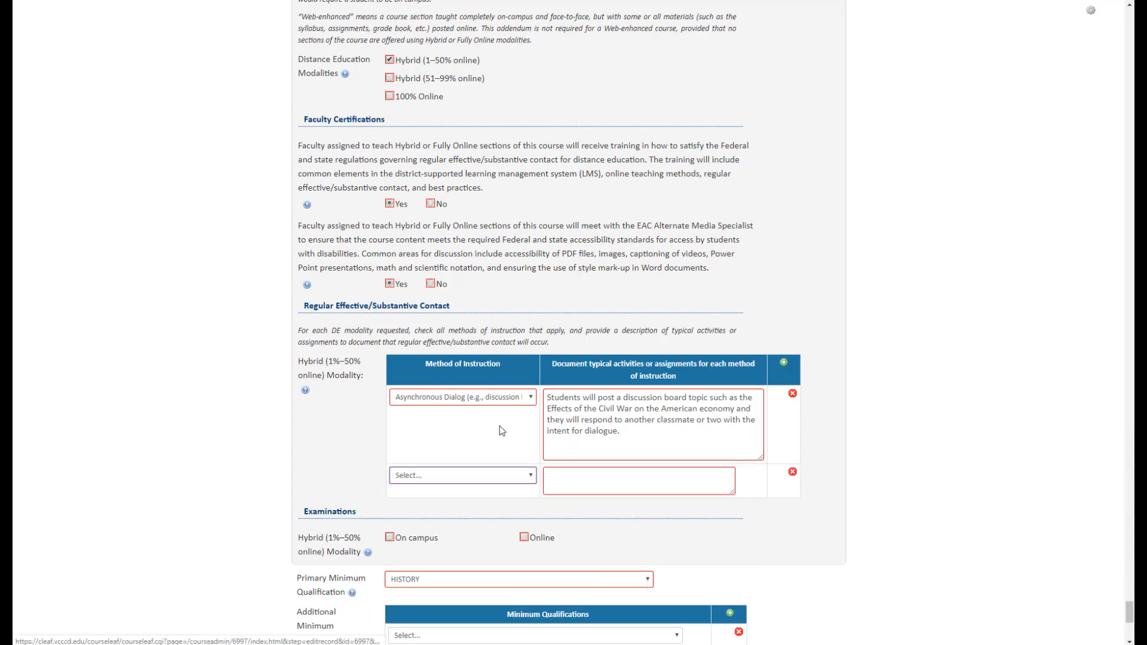
pyautogui.click(478, 478)
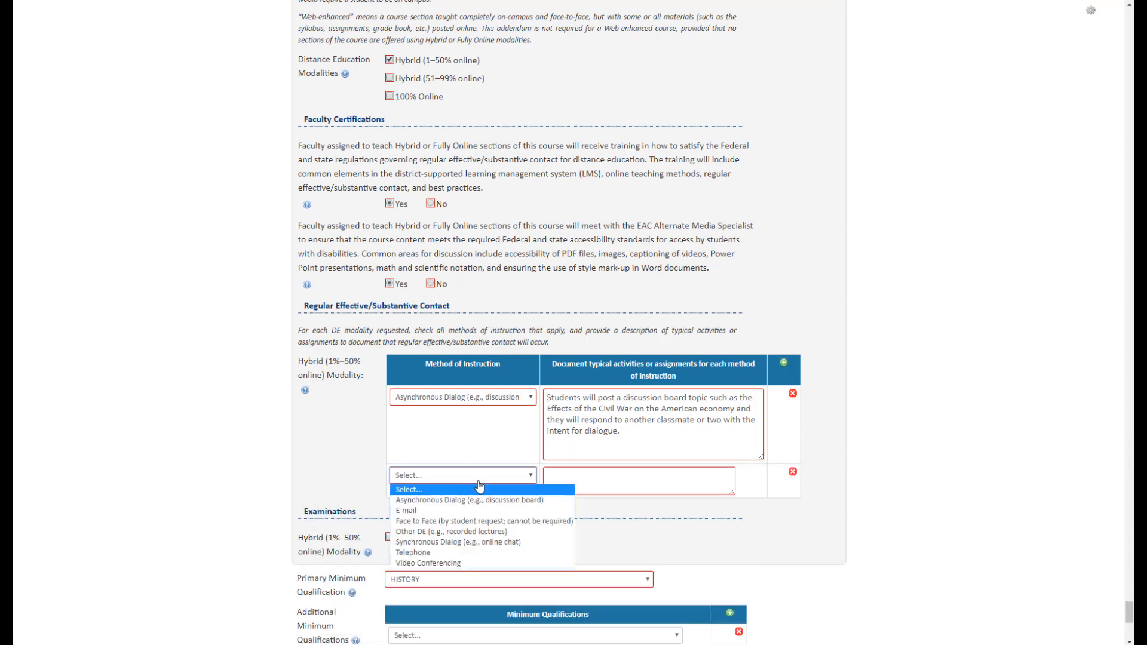
pyautogui.click(468, 531)
pyautogui.click(578, 483)
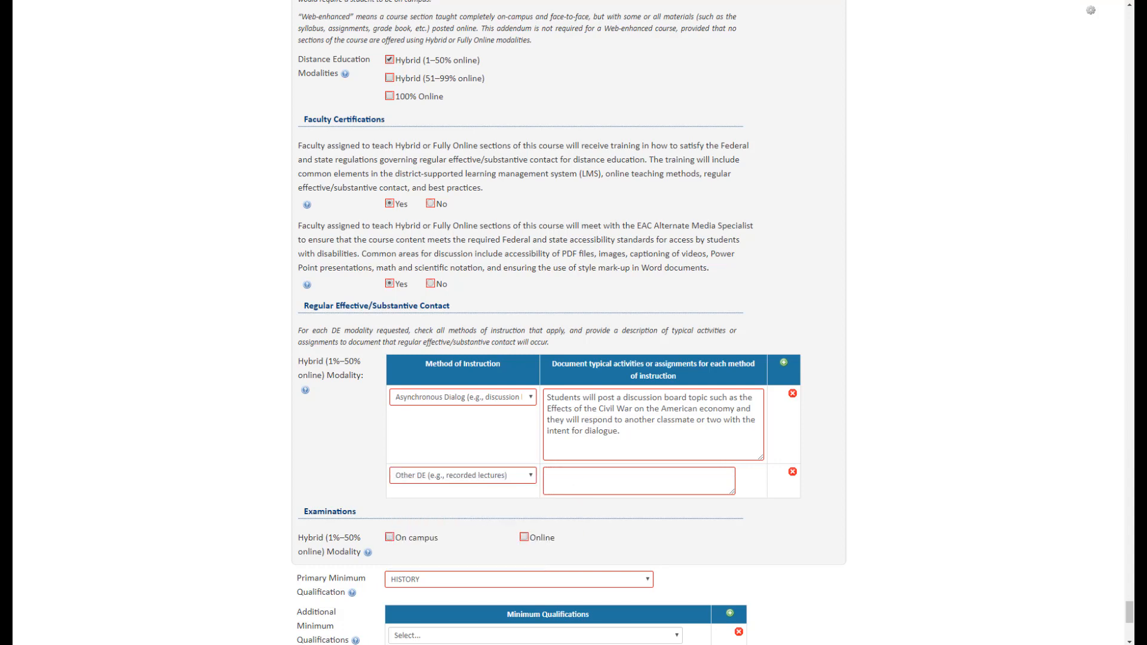
pyautogui.write('Students will watch online Lecture videos')
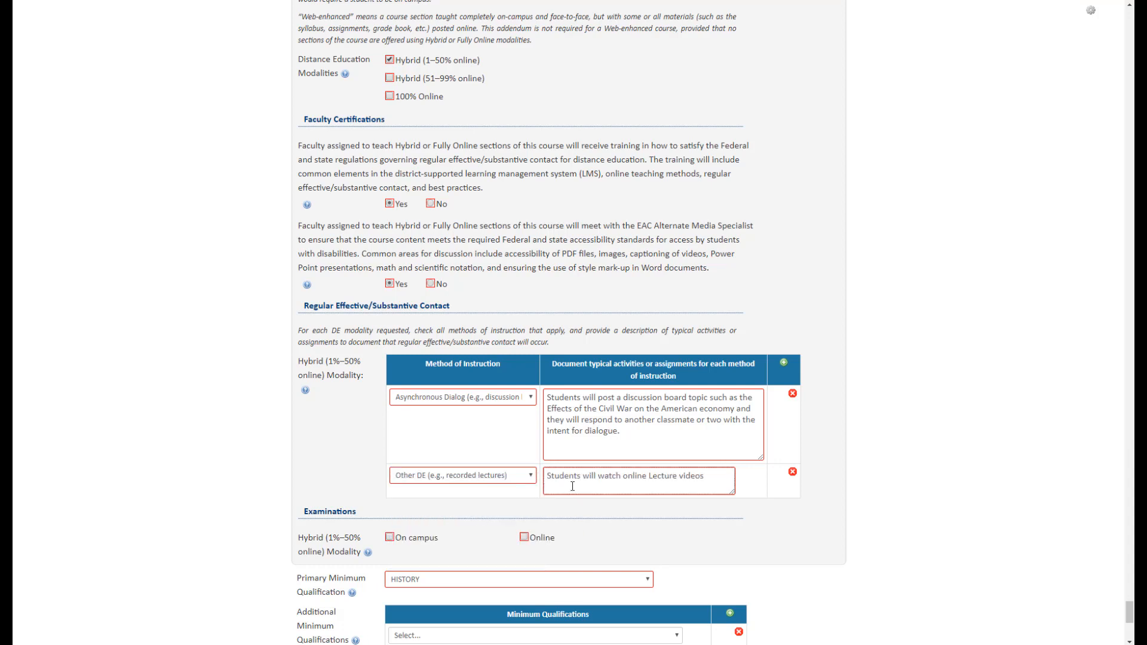
# Step: Add a Synchronous Dialog method with the activity "Students will share their thoughts of the online lecture in a online chat with their classmates."
pyautogui.click(783, 363)
pyautogui.scroll(-2, 634, 370)
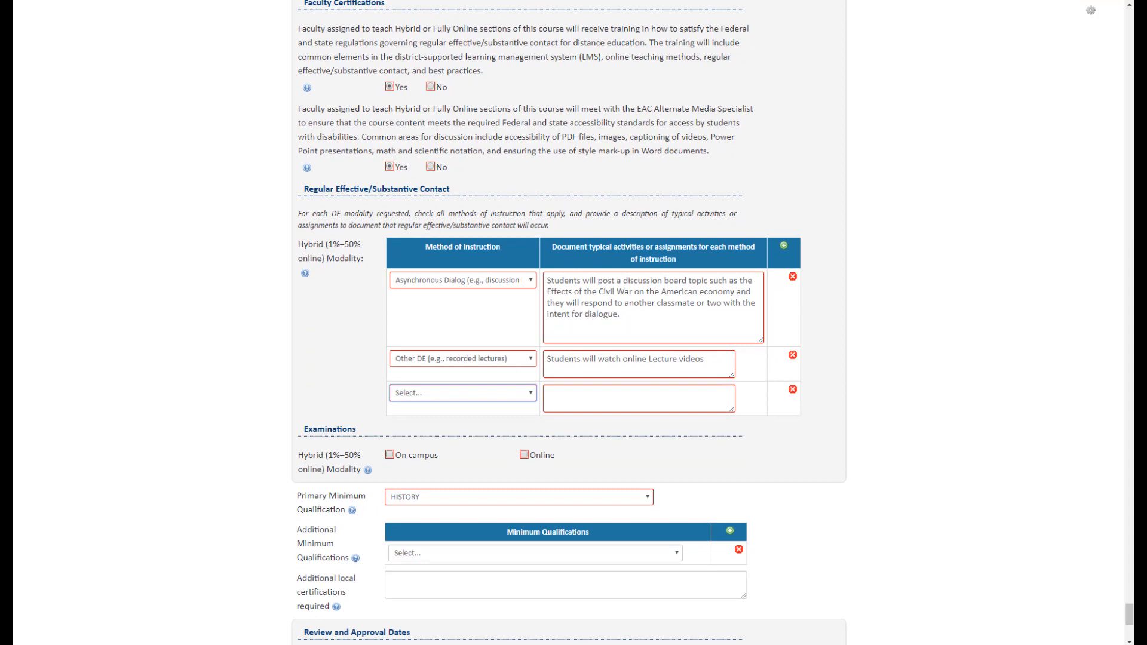
pyautogui.click(466, 393)
pyautogui.click(474, 460)
pyautogui.click(558, 394)
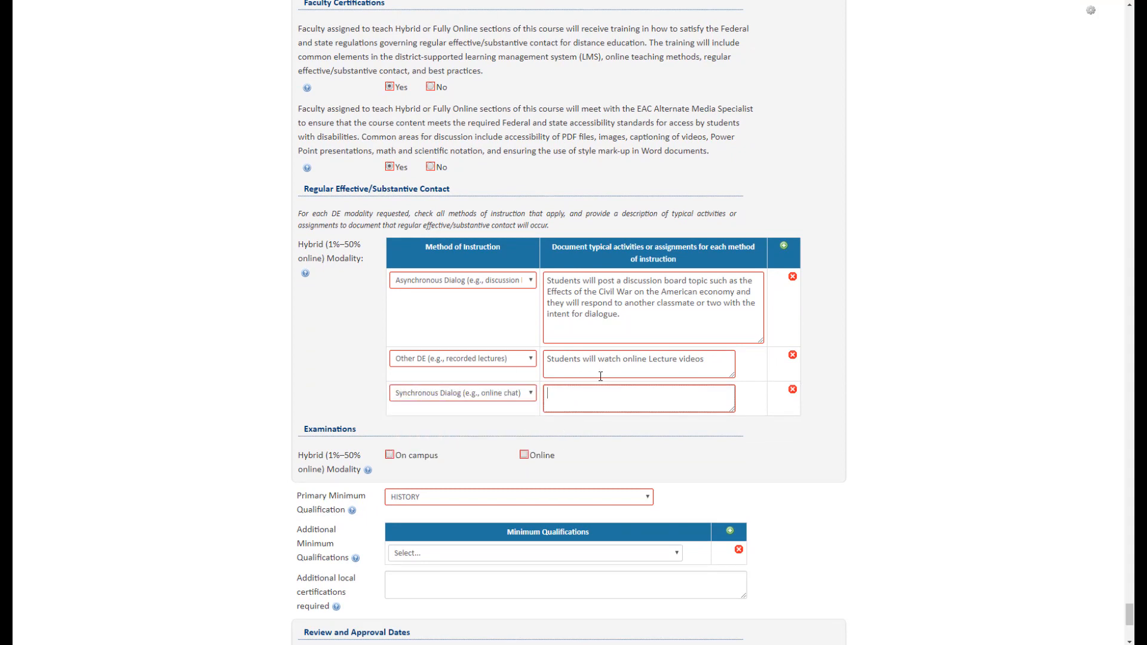
pyautogui.write('Students will share their thoughts of the online lecture in a online chat with their classmates.')
pyautogui.moveTo(732, 410); pyautogui.dragTo(738, 429)
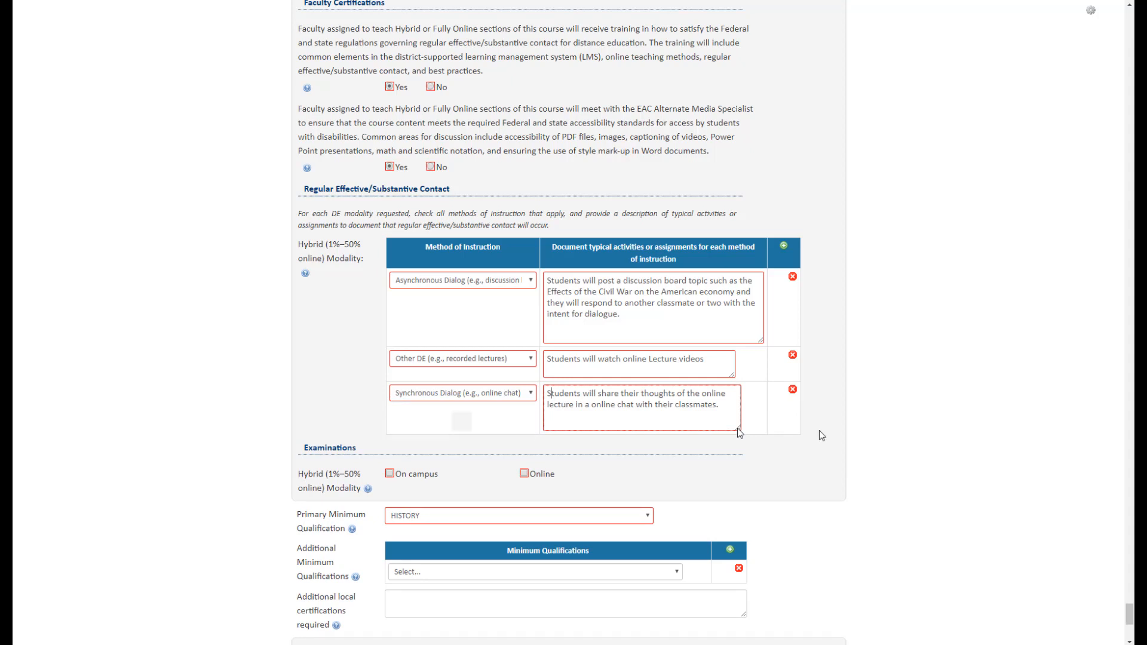
# Step: Select both On campus and Online examinations for the Hybrid (1%–50% online) modality
pyautogui.scroll(-1, 819, 430)
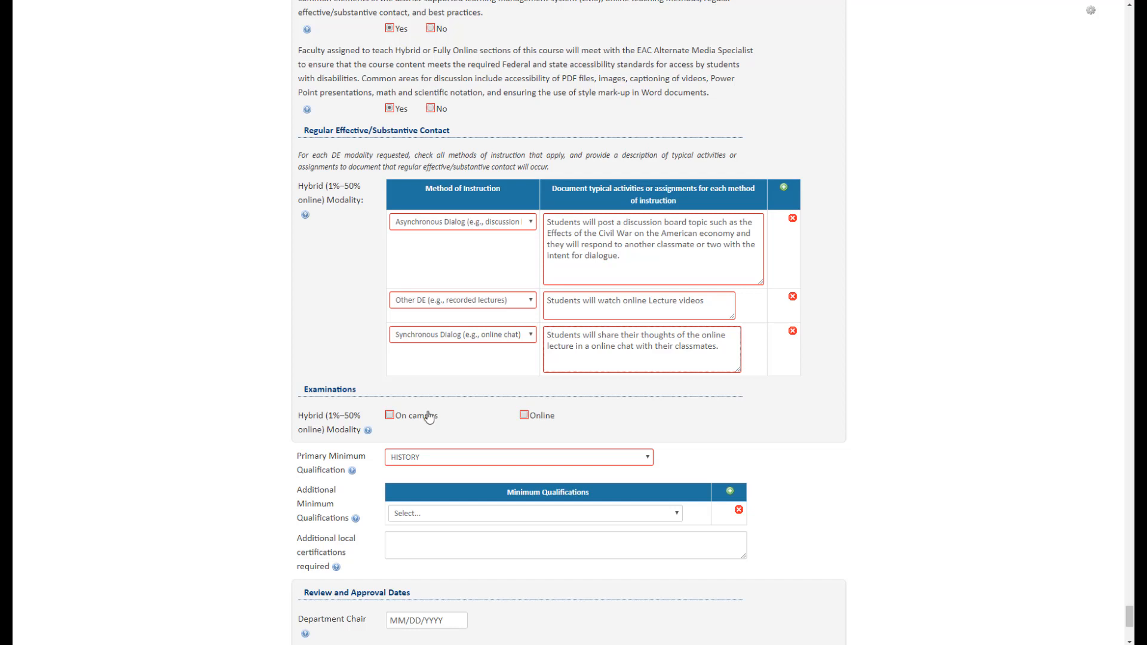
pyautogui.click(389, 415)
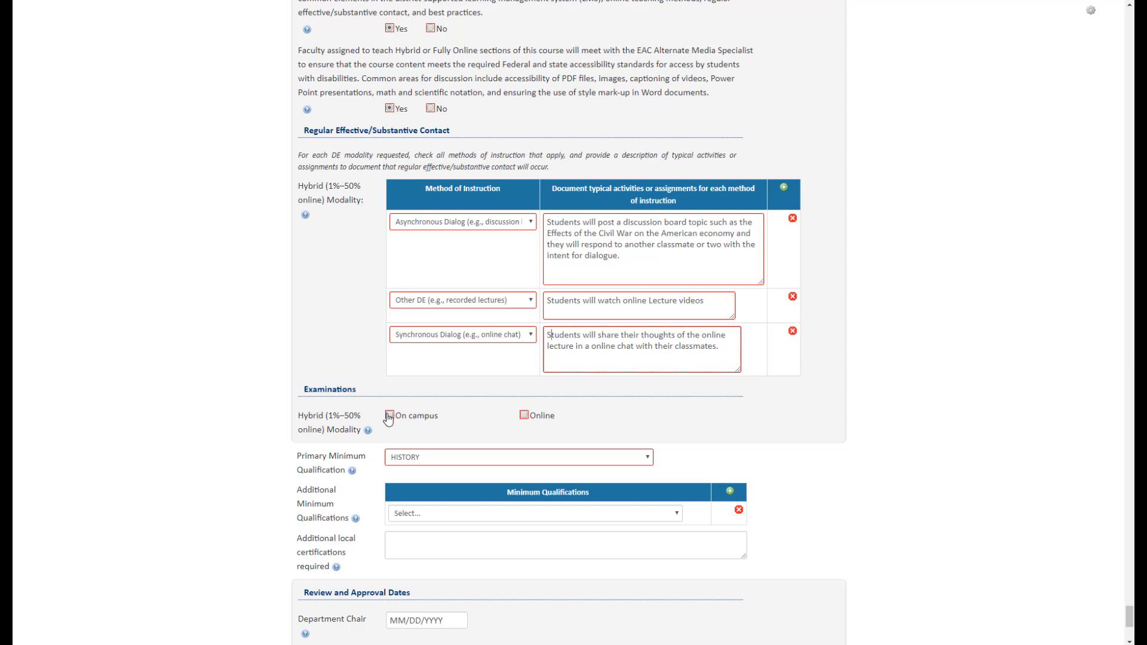
pyautogui.click(523, 415)
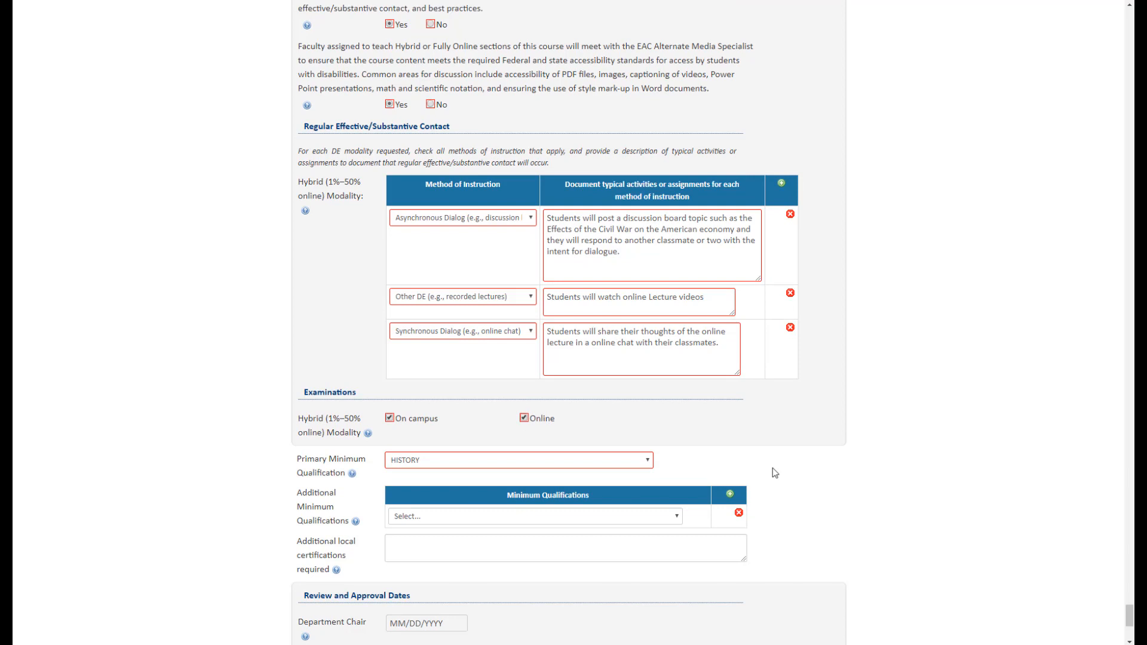
# Step: Choose HISTORY as the primary minimum qualification and Social Science as an additional minimum qualification
pyautogui.scroll(-5, 774, 472)
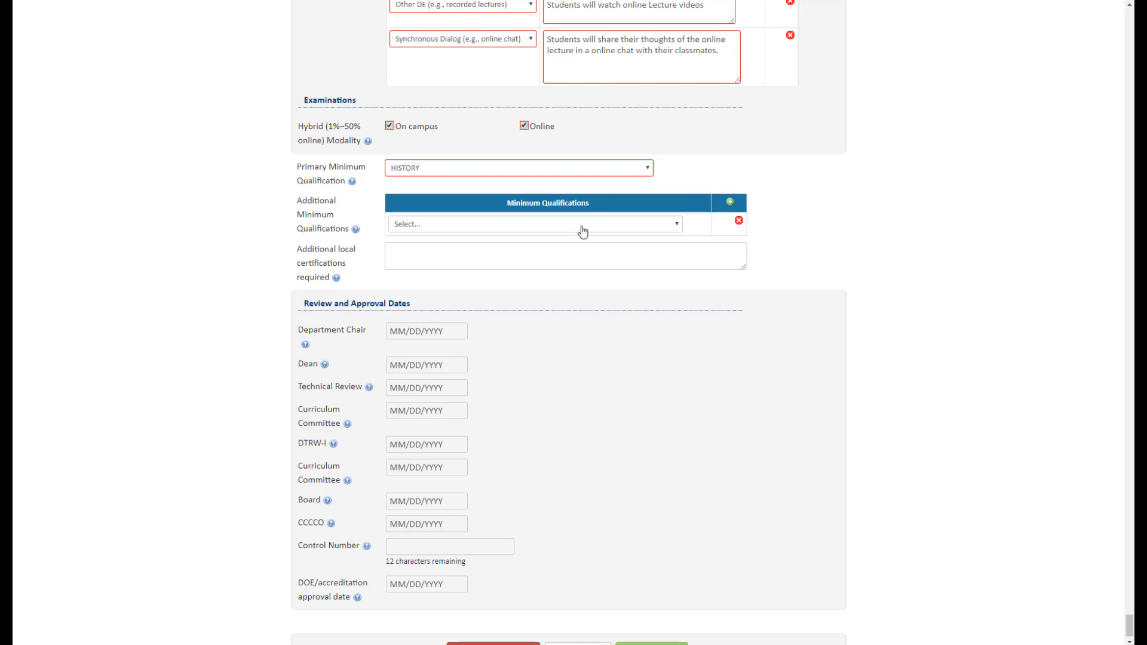
pyautogui.click(511, 169)
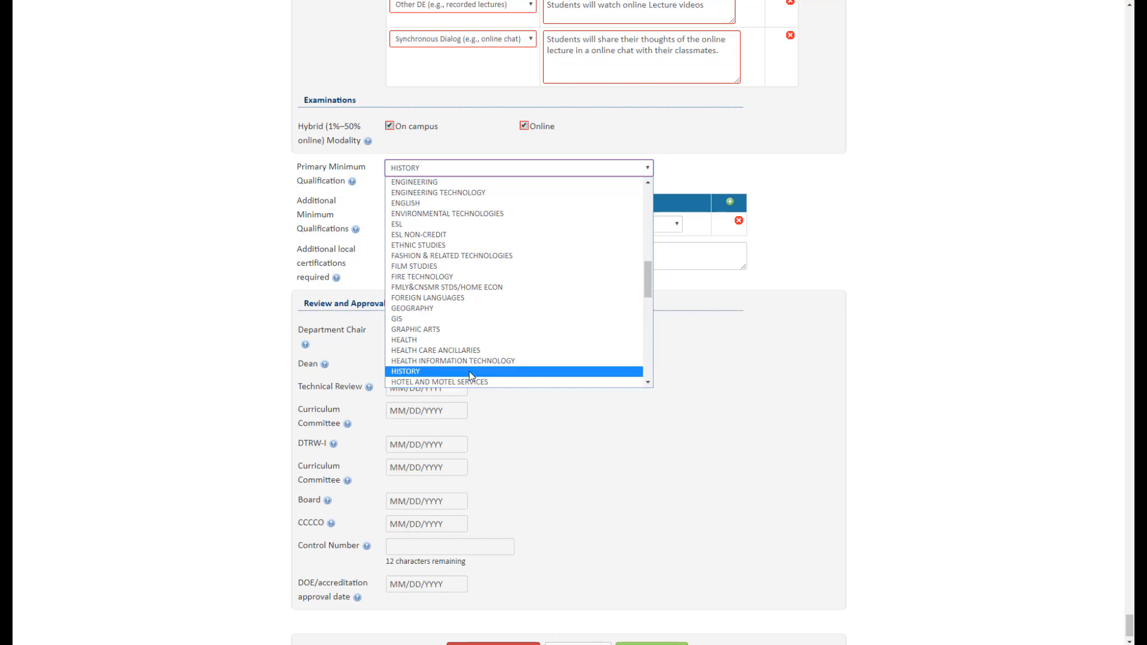
pyautogui.click(468, 371)
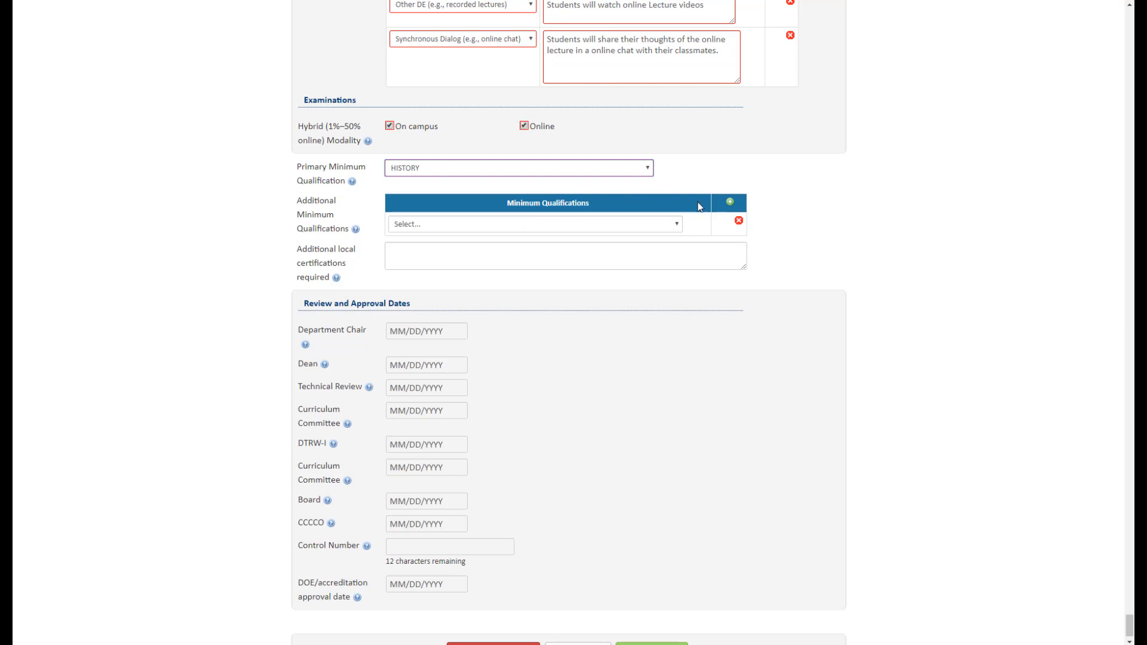
pyautogui.click(729, 202)
pyautogui.click(674, 225)
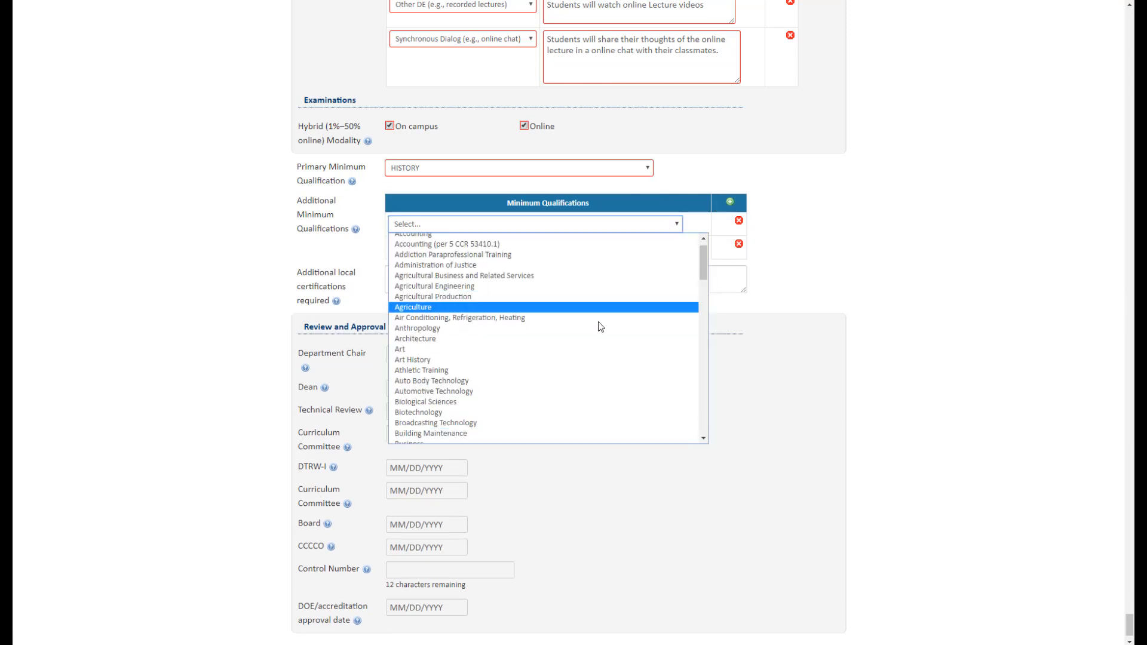
pyautogui.scroll(-15, 597, 326)
pyautogui.click(517, 387)
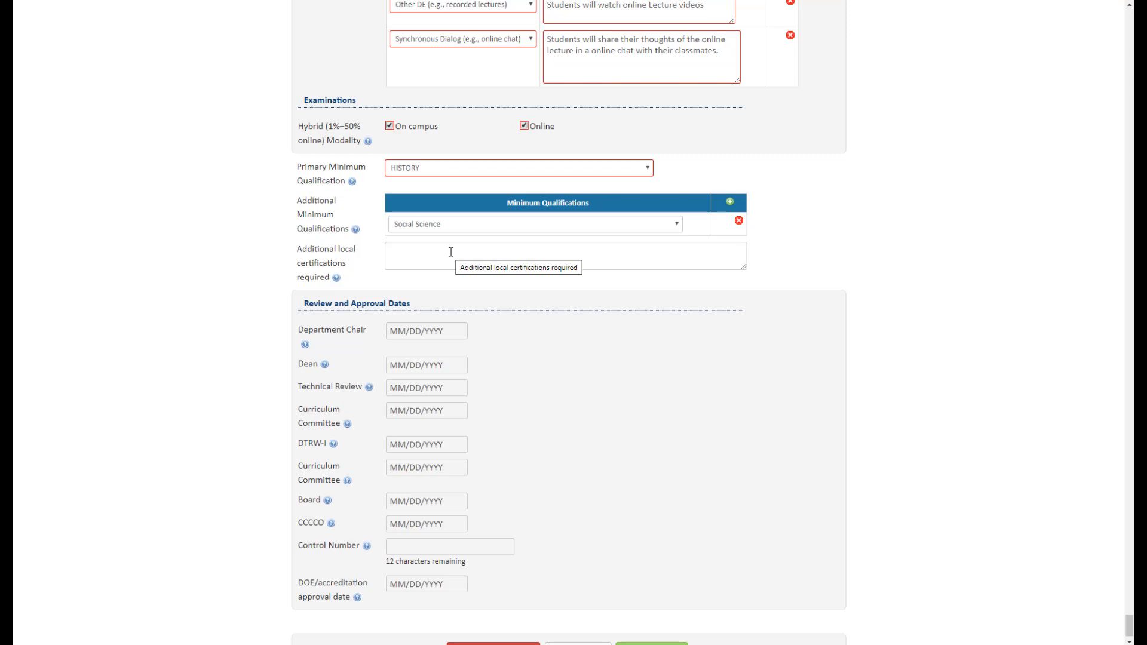
# Step: Save the changes to the course proposal without starting the workflow
pyautogui.scroll(-1, 414, 287)
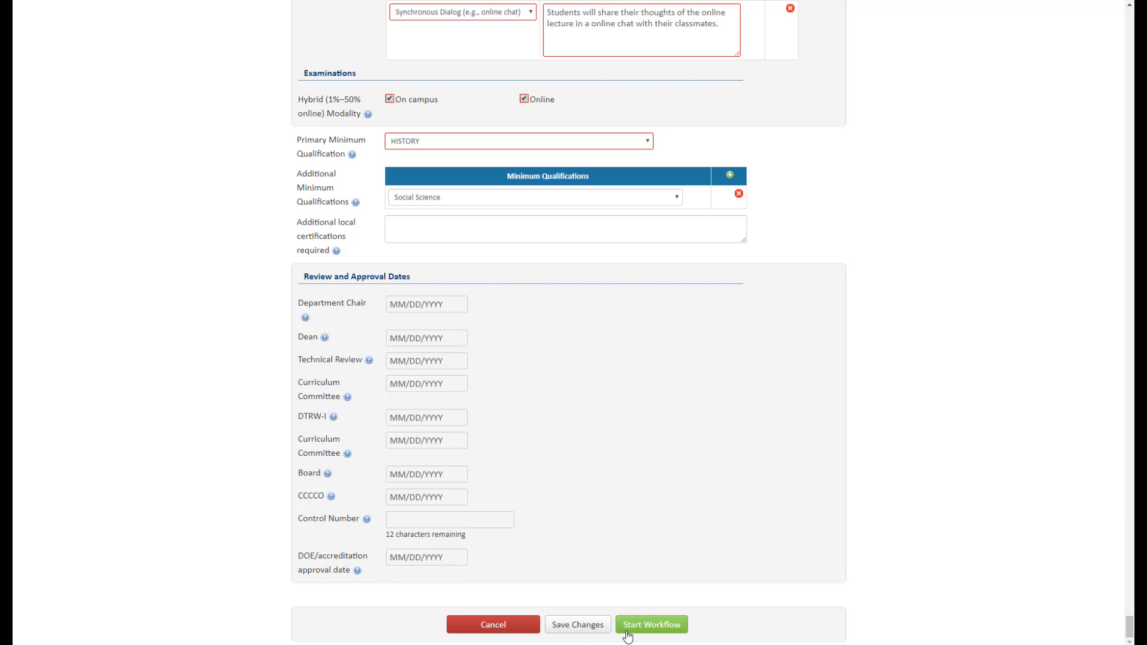
pyautogui.click(588, 627)
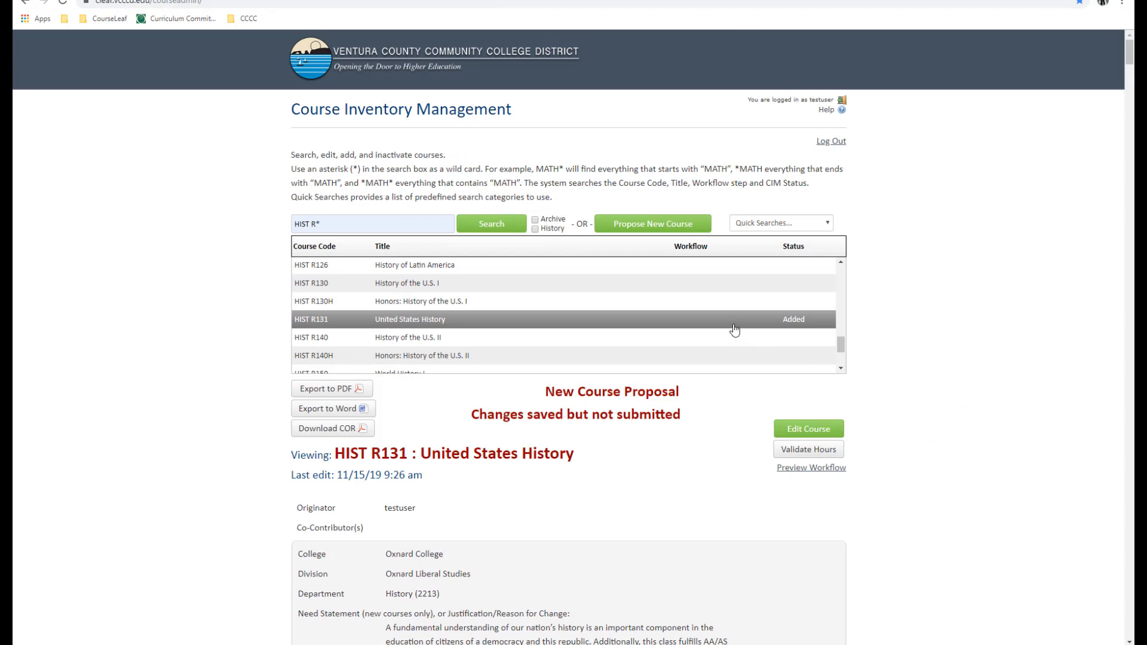
# Step: Look over the saved HIST R131 United States History proposal and reopen it for editing at the end of the form
pyautogui.scroll(-1, 648, 350)
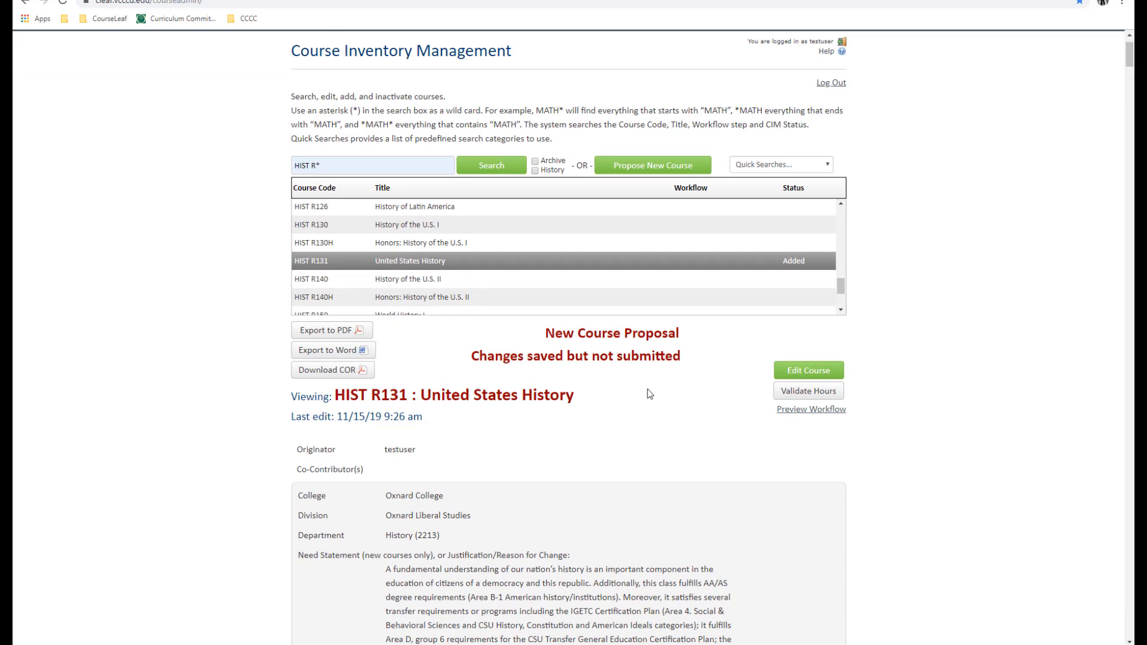
pyautogui.scroll(-13, 651, 392)
pyautogui.scroll(13, 658, 374)
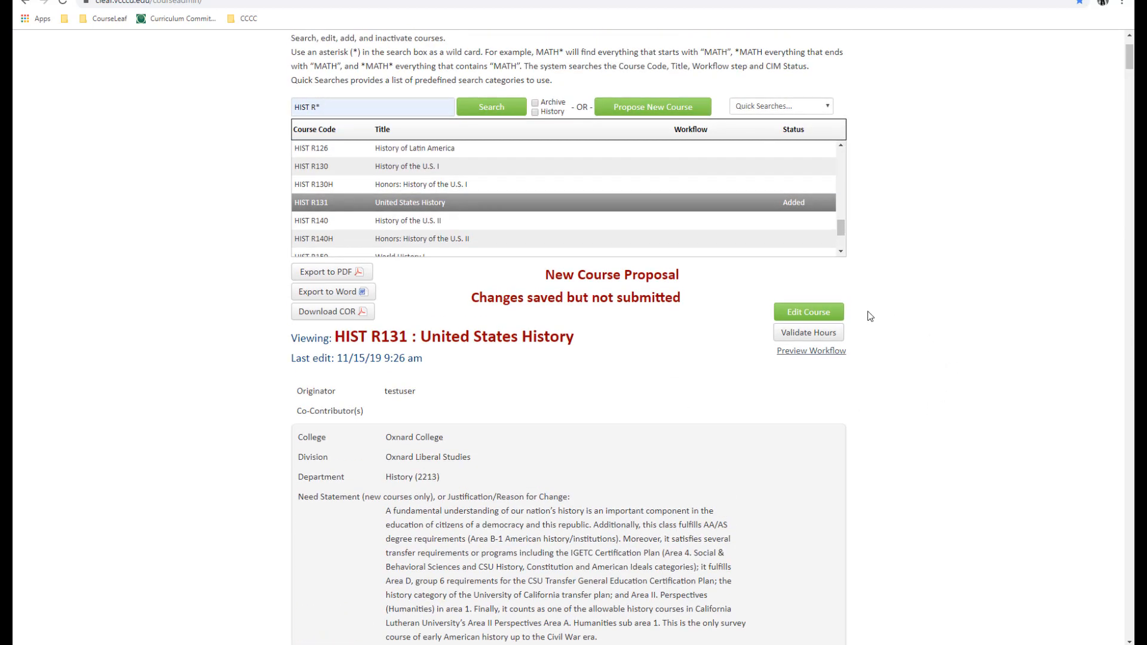
pyautogui.click(834, 309)
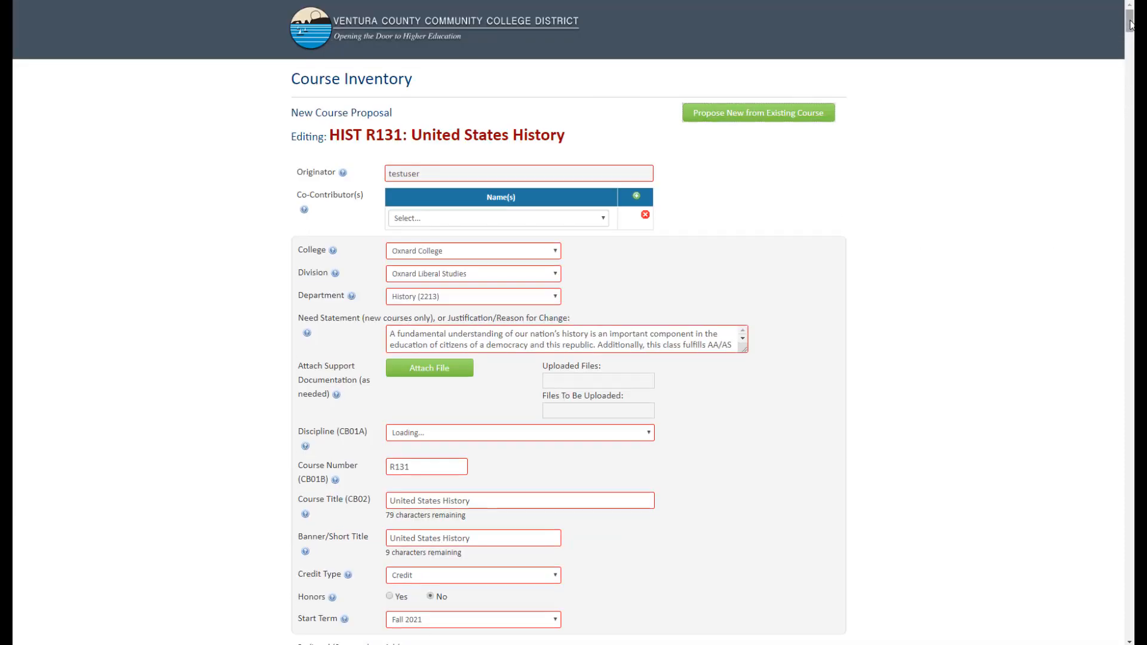
pyautogui.moveTo(1129, 24); pyautogui.dragTo(1116, 639)
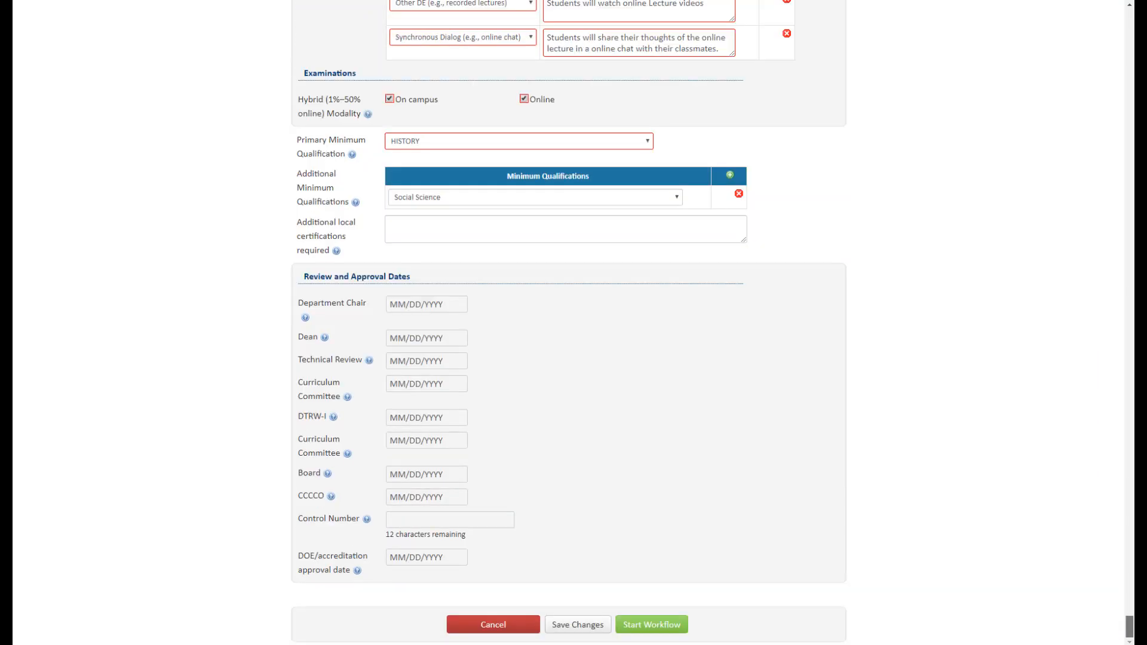